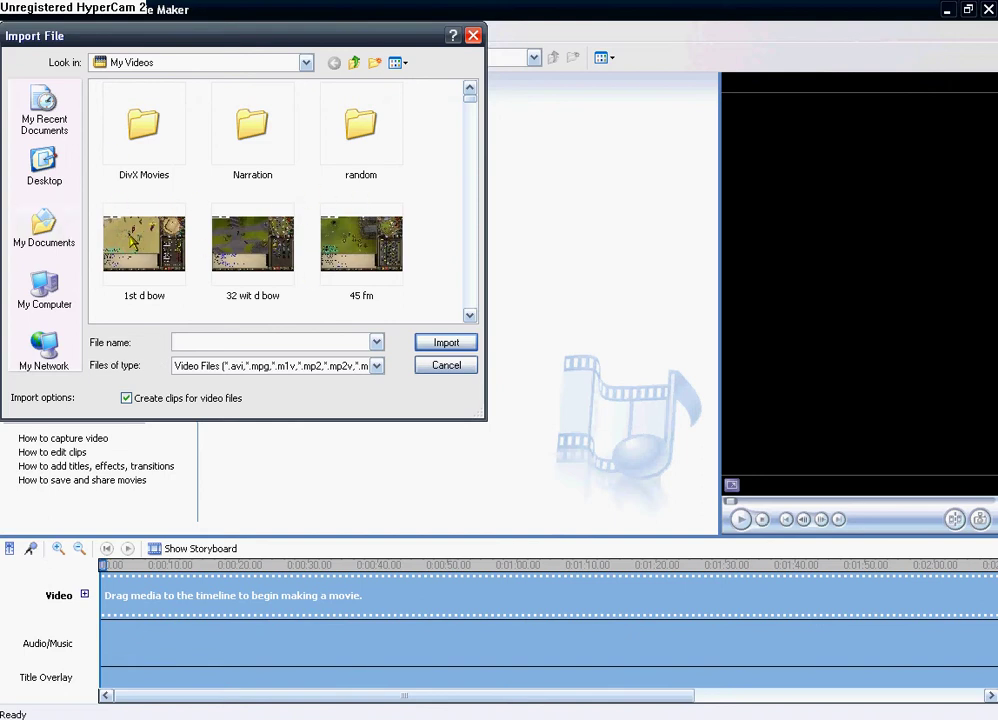
Step: Import the "1st d bow" video from the My Videos folder into the collections
{"action": "double_click", "coordinate": [145, 242]}
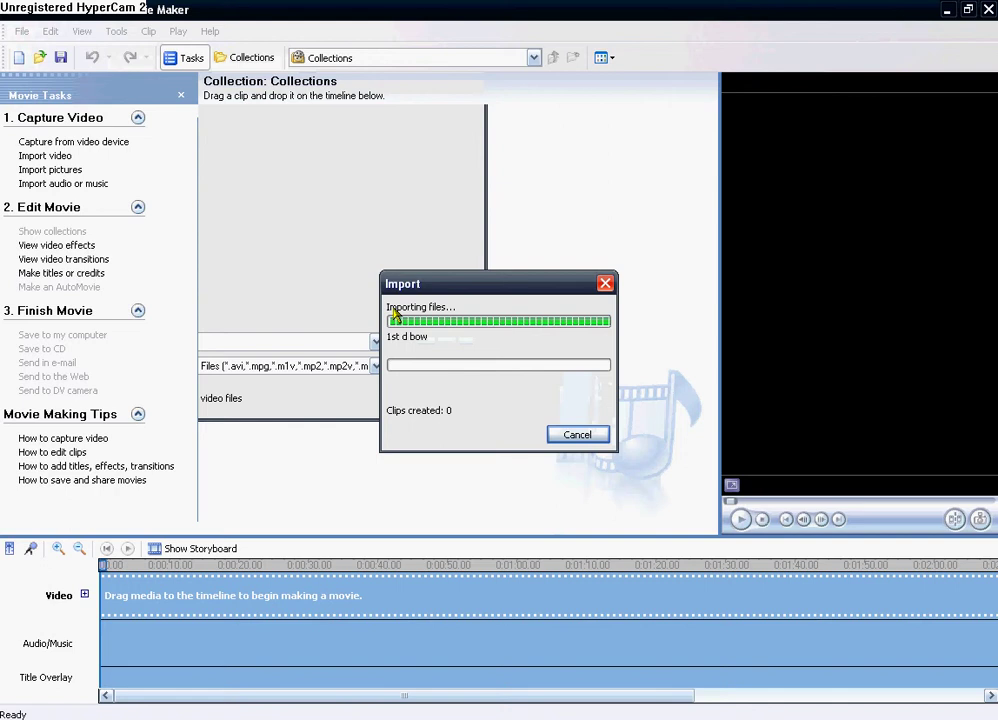
{"action": "left_click", "coordinate": [579, 436]}
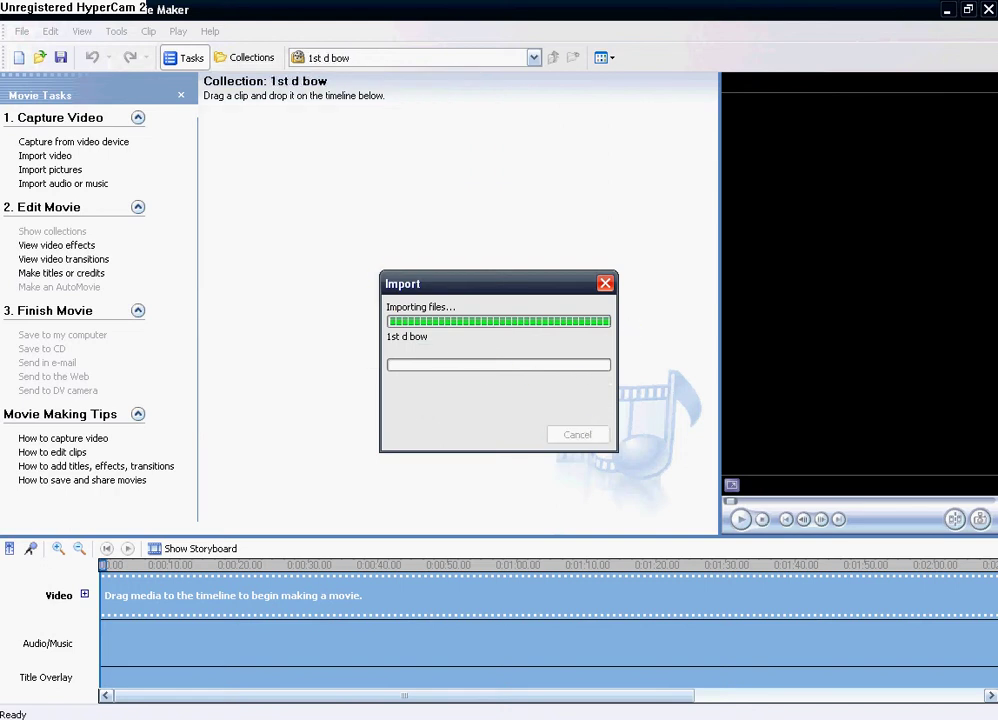
{"action": "left_click", "coordinate": [52, 170]}
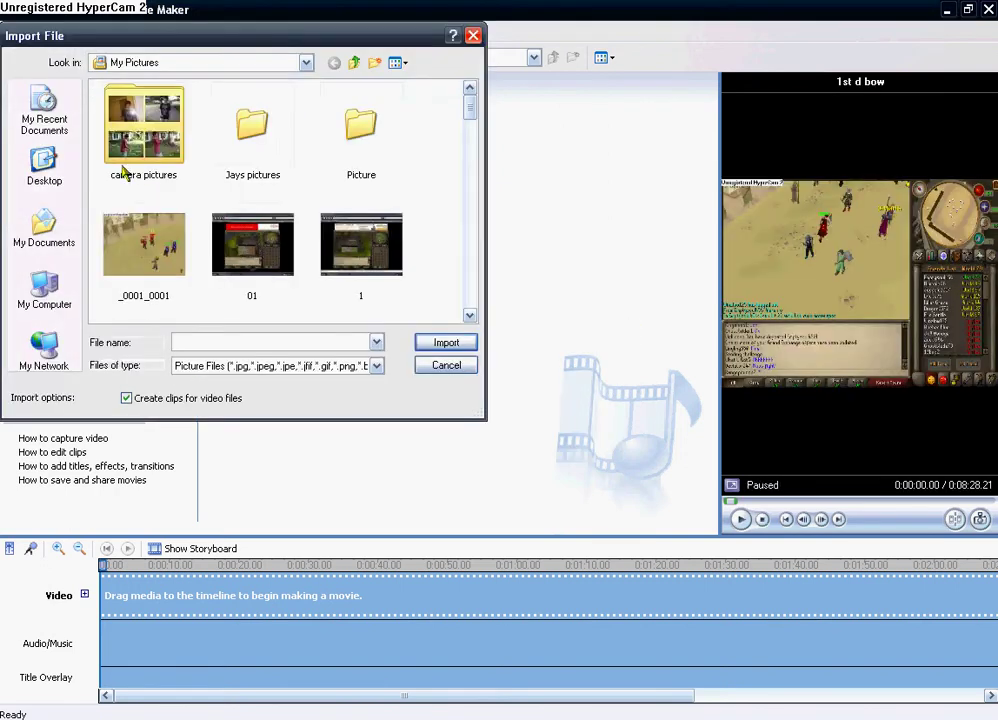
{"action": "left_click", "coordinate": [473, 35]}
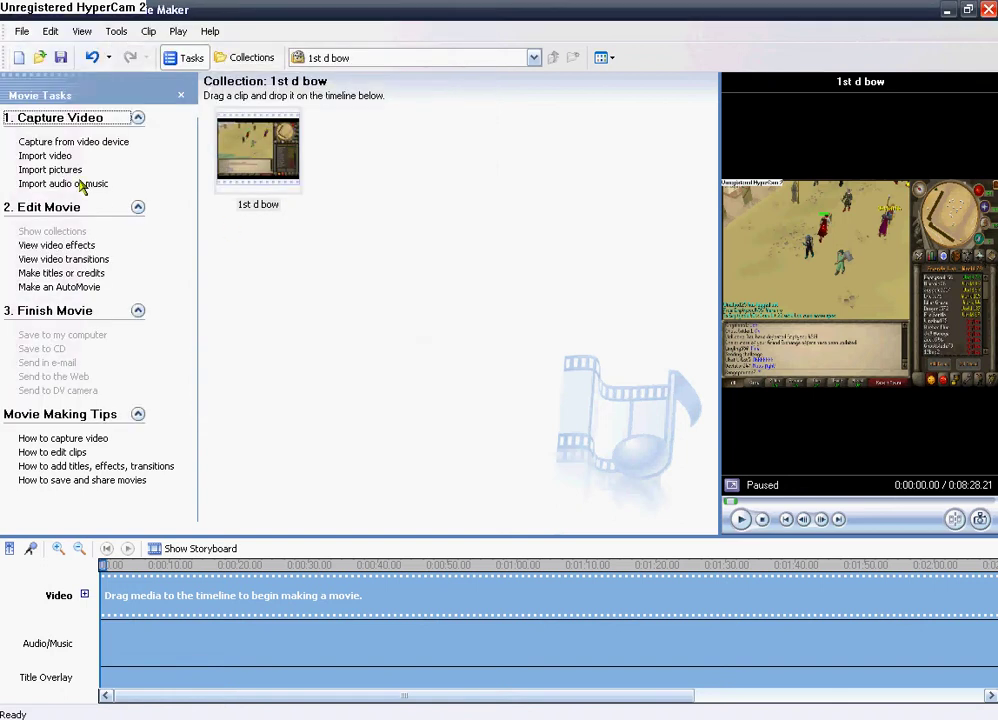
Step: Import the "32 wit d bow" video and place it at the start of the timeline's video track
{"action": "left_click", "coordinate": [58, 156]}
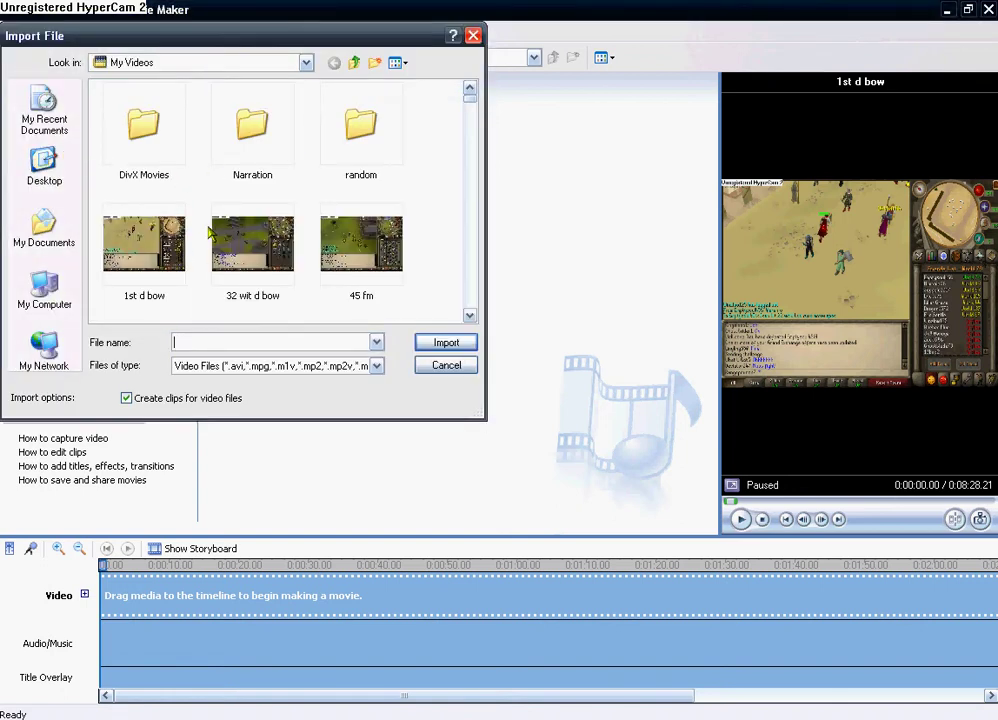
{"action": "left_click", "coordinate": [245, 240]}
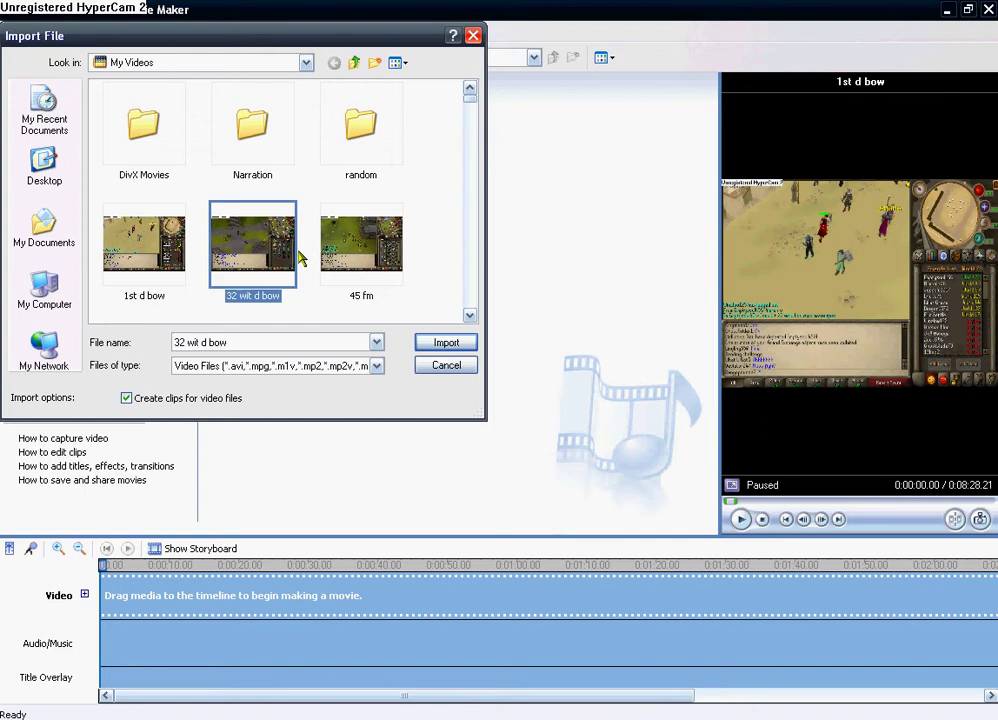
{"action": "left_click", "coordinate": [452, 345]}
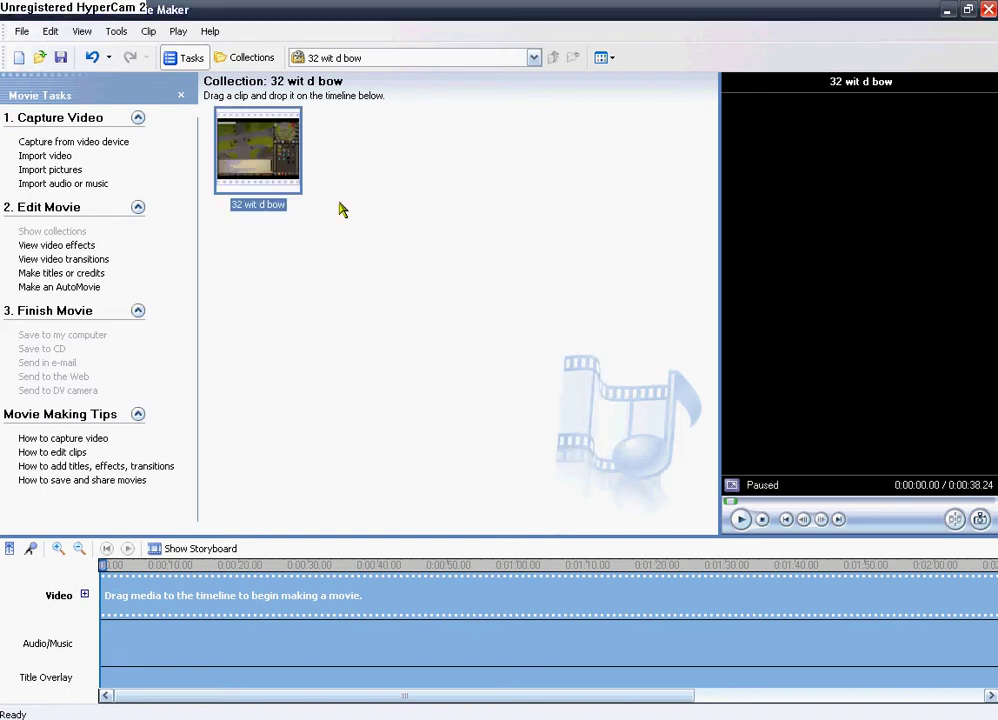
{"action": "left_click", "coordinate": [231, 145]}
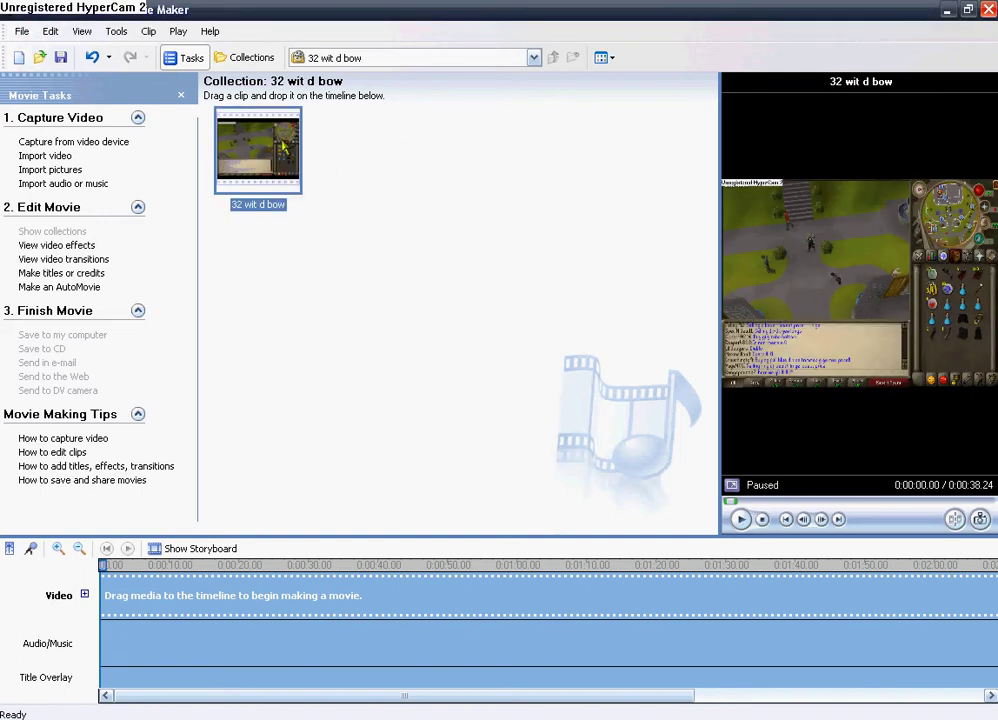
{"action": "left_click_drag", "start_coordinate": [268, 200], "coordinate": [118, 595]}
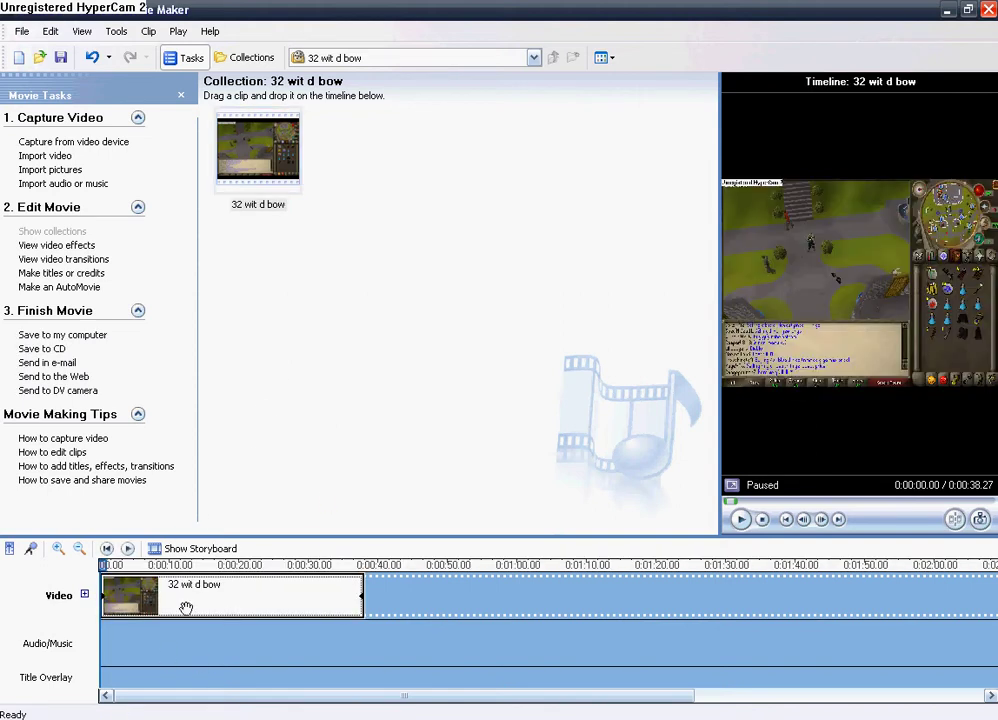
Step: Import the song "Three Days Grace - Riot" and place it at the start of the Audio/Music track
{"action": "left_click", "coordinate": [84, 191]}
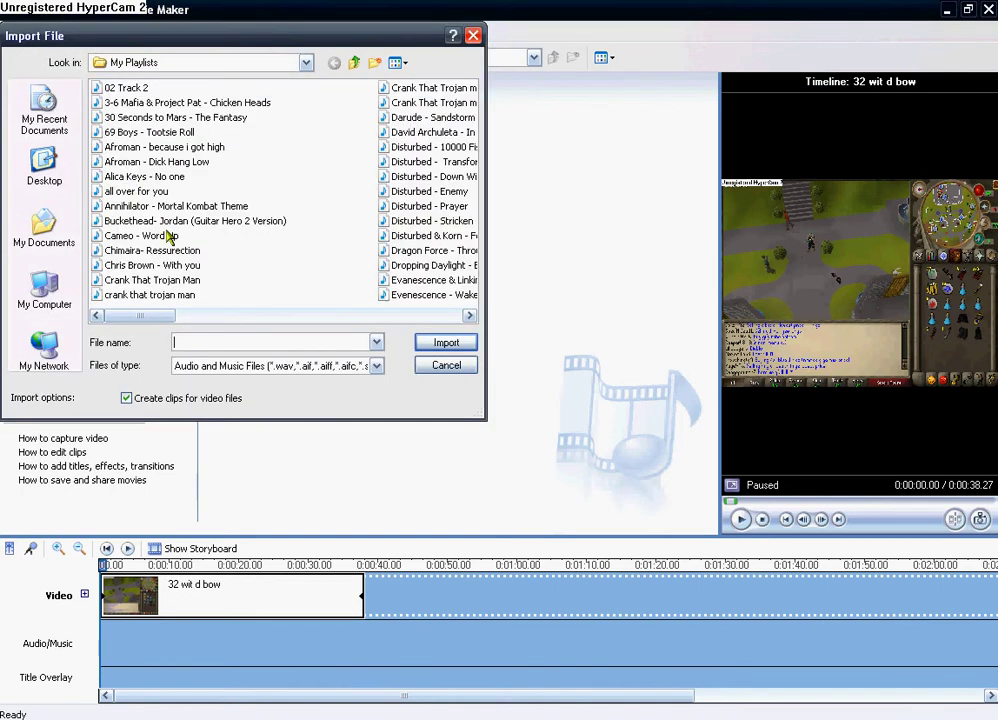
{"action": "left_click_drag", "start_coordinate": [140, 316], "coordinate": [318, 315]}
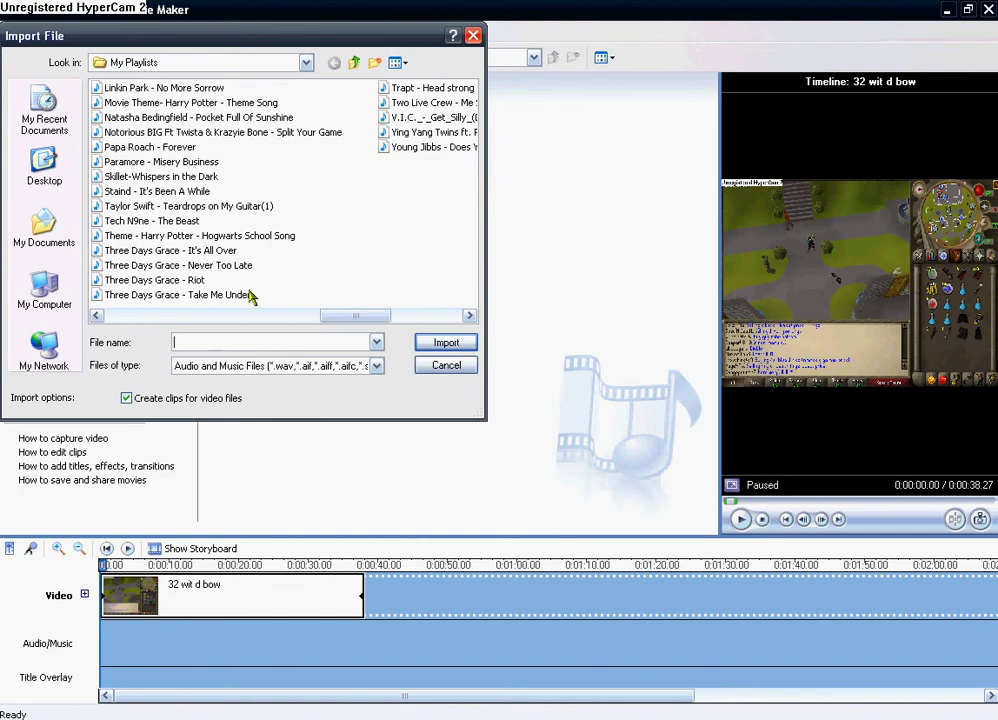
{"action": "left_click", "coordinate": [174, 281]}
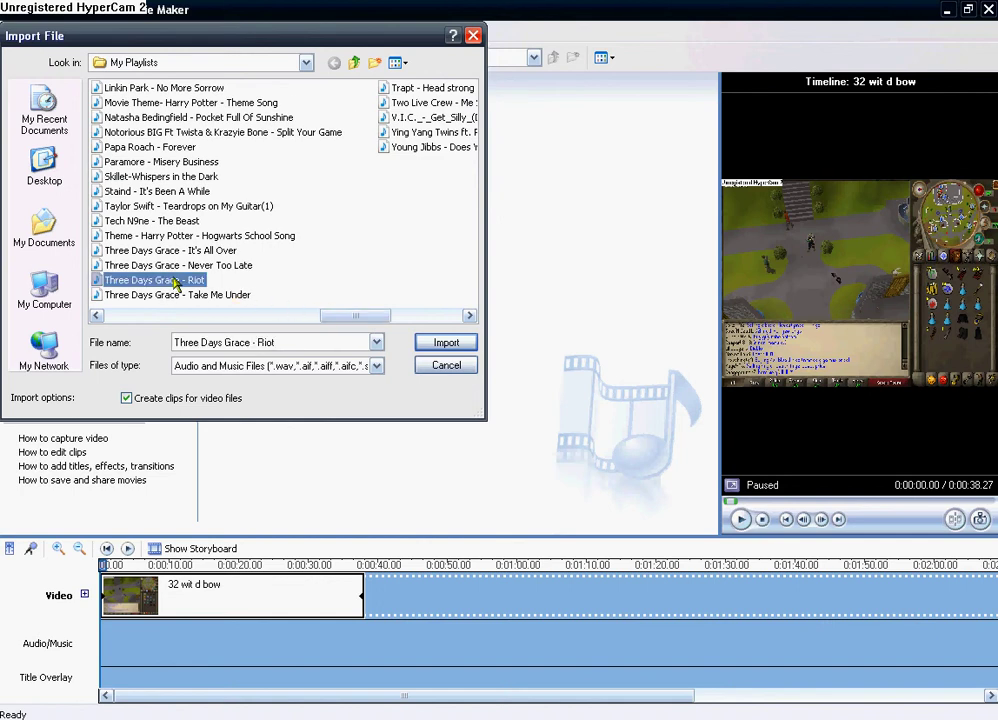
{"action": "left_click", "coordinate": [443, 343]}
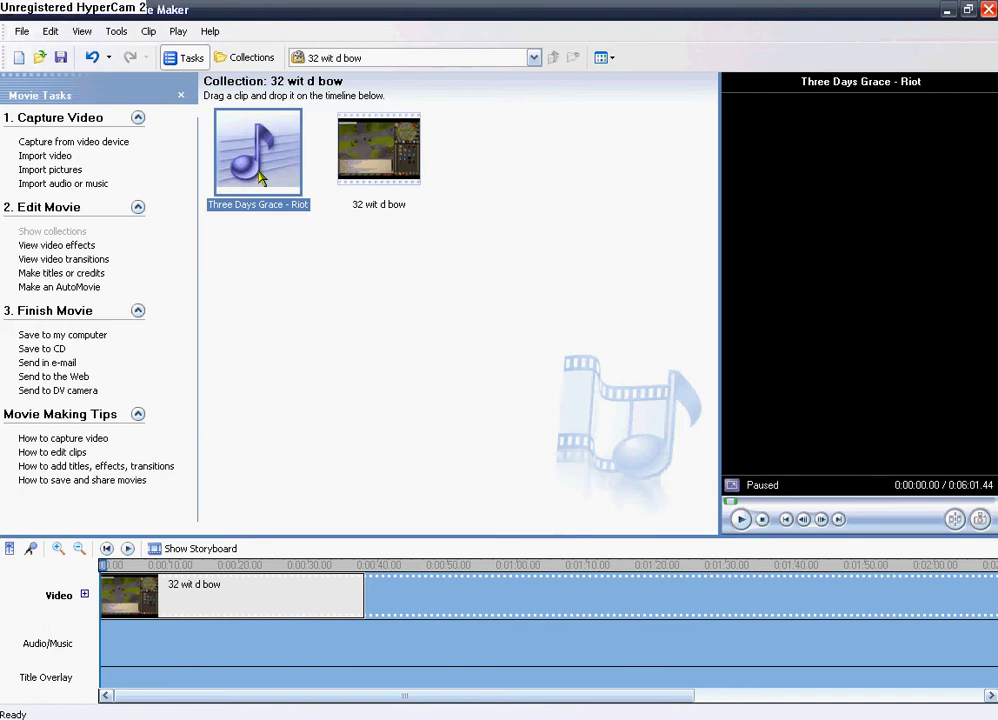
{"action": "mouse_move", "coordinate": [266, 163]}
{"action": "left_mouse_down"}
{"action": "mouse_move", "coordinate": [234, 494]}
{"action": "mouse_move", "coordinate": [193, 582]}
{"action": "mouse_move", "coordinate": [145, 633]}
{"action": "mouse_move", "coordinate": [96, 638]}
{"action": "left_mouse_up"}
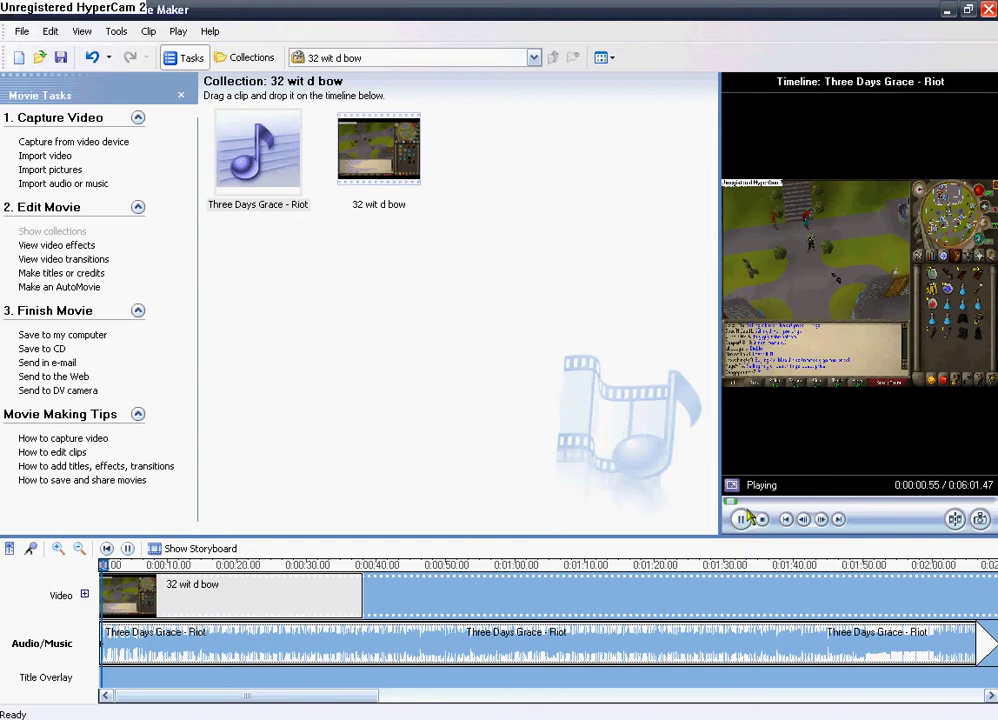
Step: Trim the end of the "Three Days Grace - Riot" music clip to about 40 seconds, slightly past the video's end
{"action": "left_click", "coordinate": [741, 519]}
{"action": "scroll", "coordinate": [325, 588], "scroll_direction": "right", "scroll_amount": 1}
{"action": "scroll", "coordinate": [325, 588], "scroll_direction": "right", "scroll_amount": 4}
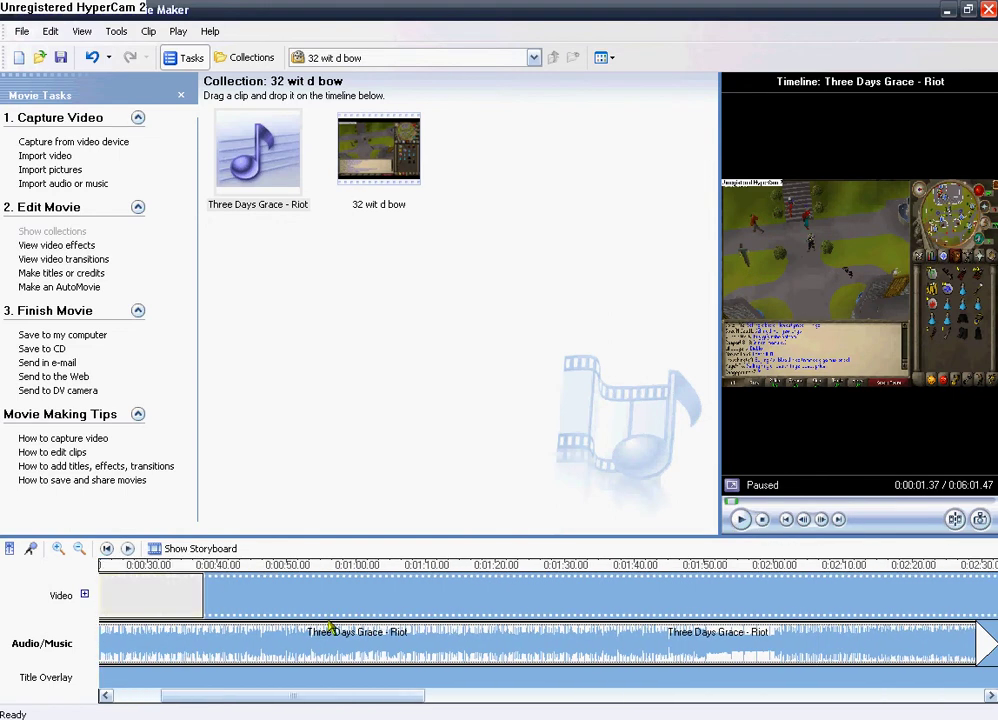
{"action": "scroll", "coordinate": [417, 625], "scroll_direction": "left", "scroll_amount": 5}
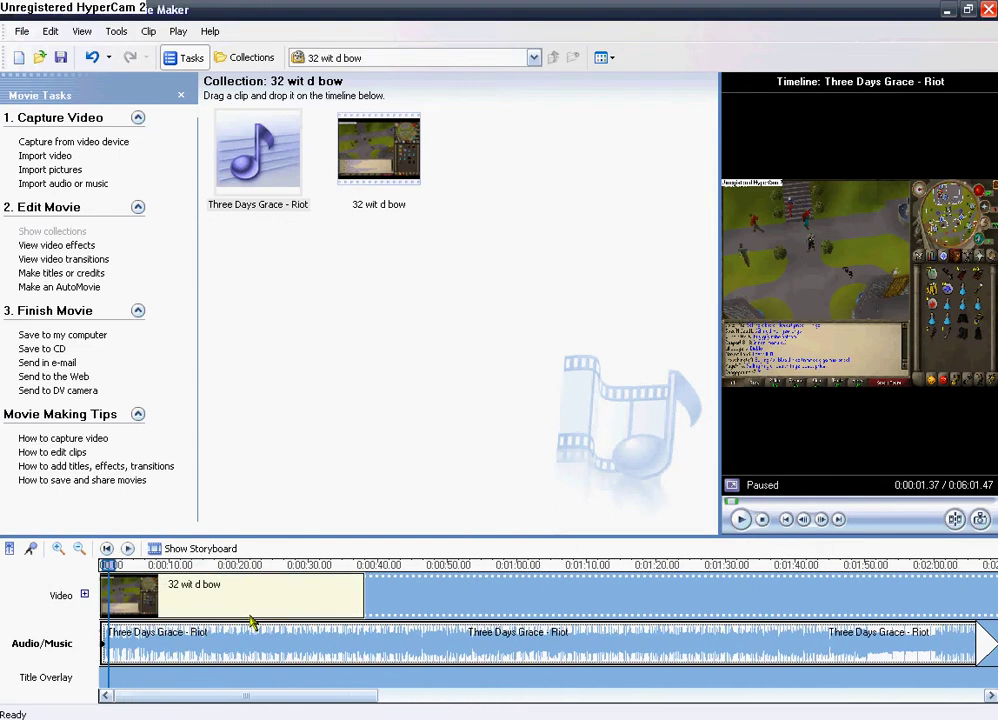
{"action": "left_click_drag", "start_coordinate": [285, 696], "coordinate": [828, 703]}
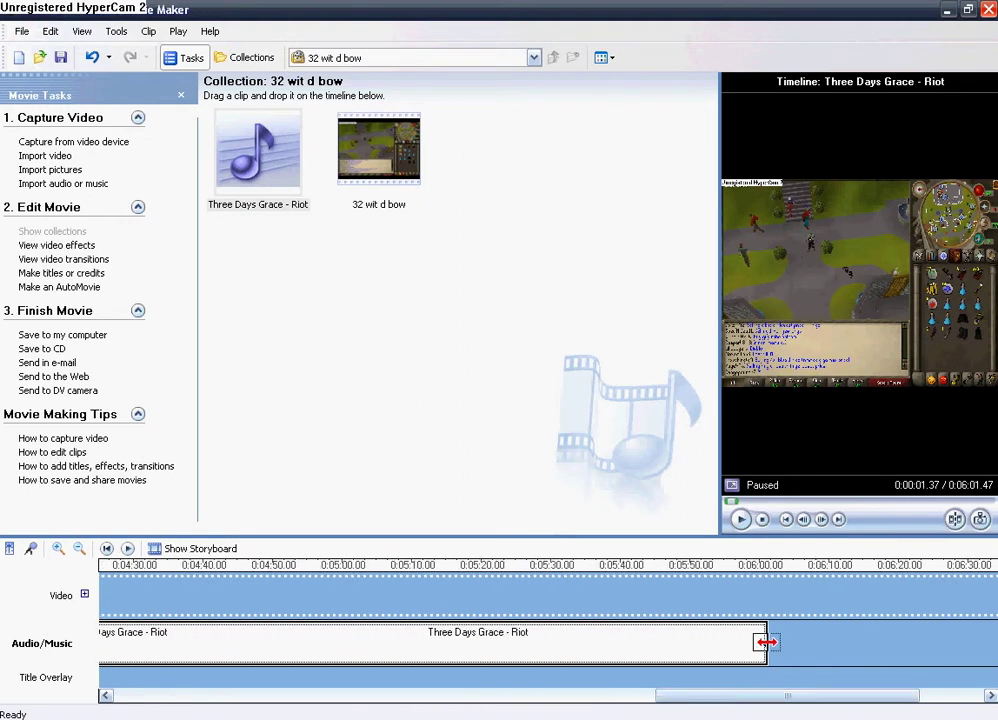
{"action": "left_click_drag", "start_coordinate": [745, 638], "coordinate": [345, 638]}
{"action": "left_click_drag", "start_coordinate": [138, 636], "coordinate": [2, 635]}
{"action": "mouse_move", "coordinate": [150, 662]}
{"action": "left_mouse_down"}
{"action": "mouse_move", "coordinate": [102, 660]}
{"action": "mouse_move", "coordinate": [166, 648]}
{"action": "left_mouse_up"}
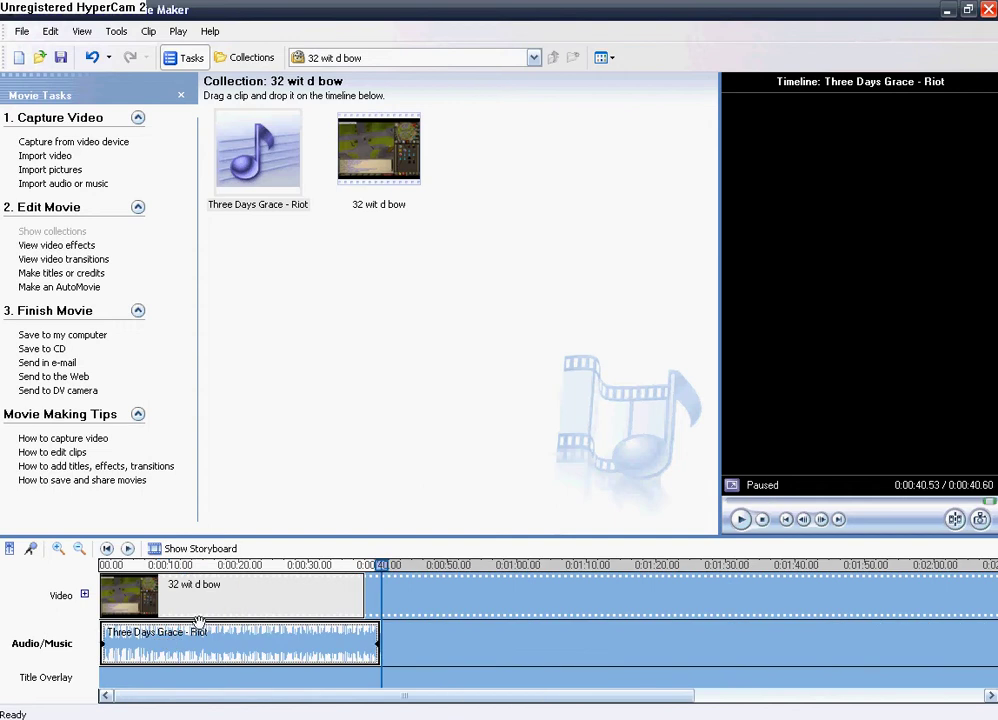
Step: Apply the "Speed Up, Double" video effect to the "32 wit d bow" clip and preview it briefly
{"action": "left_click", "coordinate": [366, 601]}
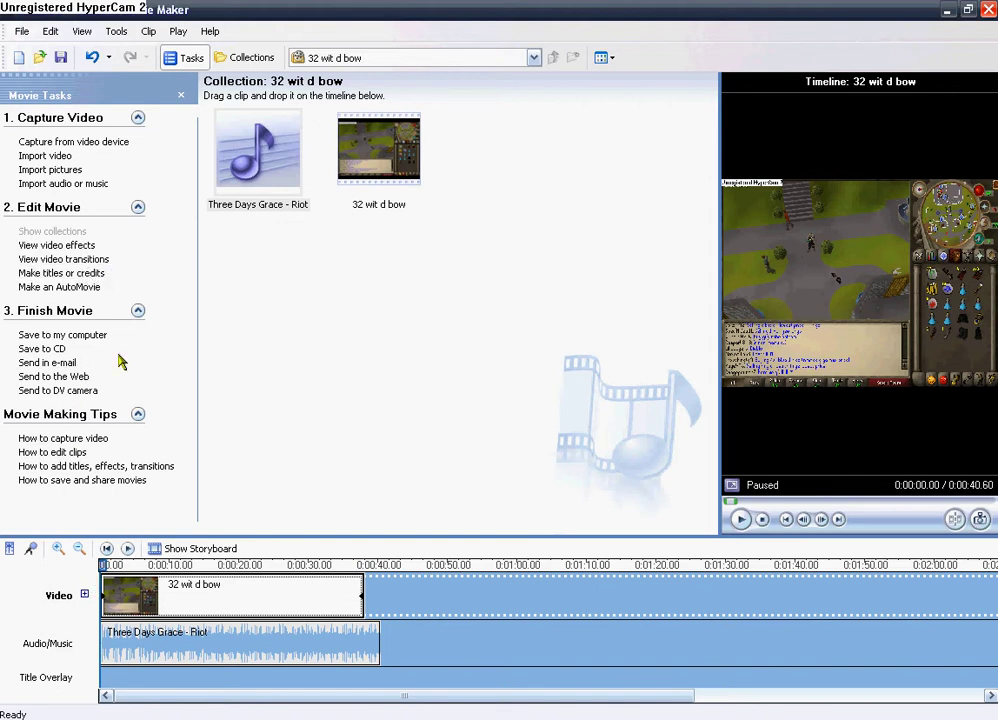
{"action": "left_click", "coordinate": [60, 246]}
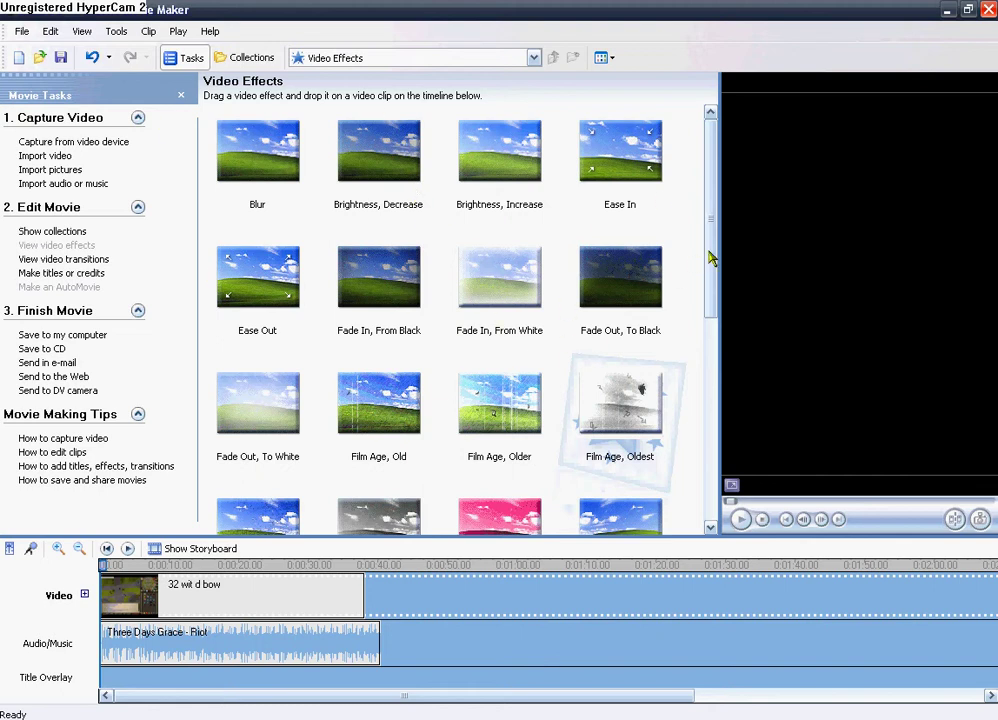
{"action": "scroll", "coordinate": [708, 258], "scroll_direction": "down", "scroll_amount": 5}
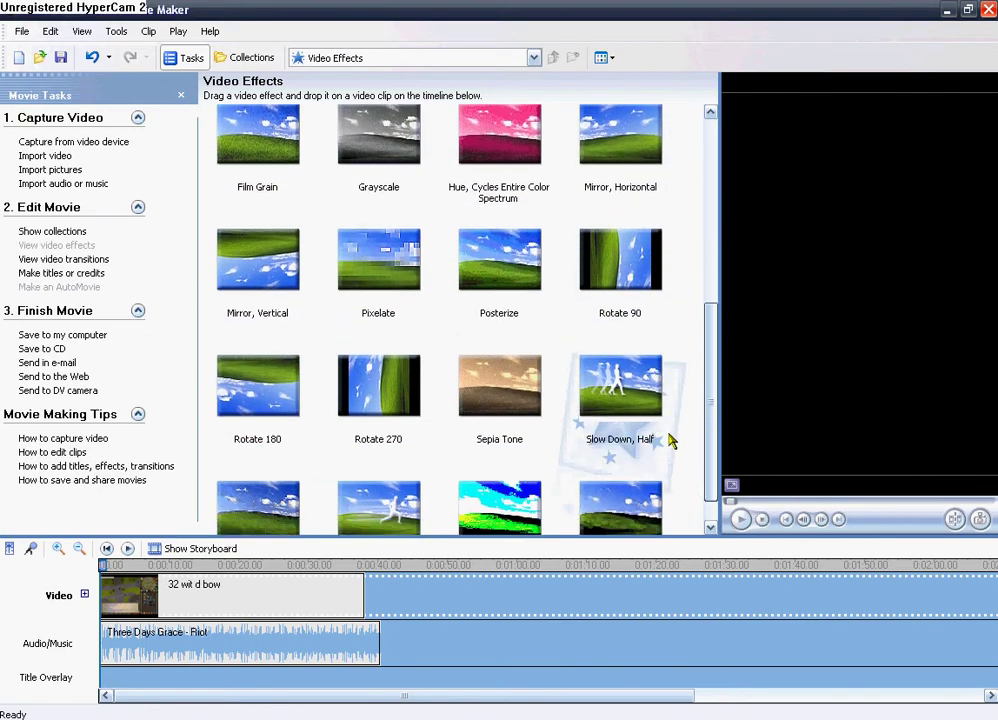
{"action": "scroll", "coordinate": [670, 441], "scroll_direction": "down", "scroll_amount": 1}
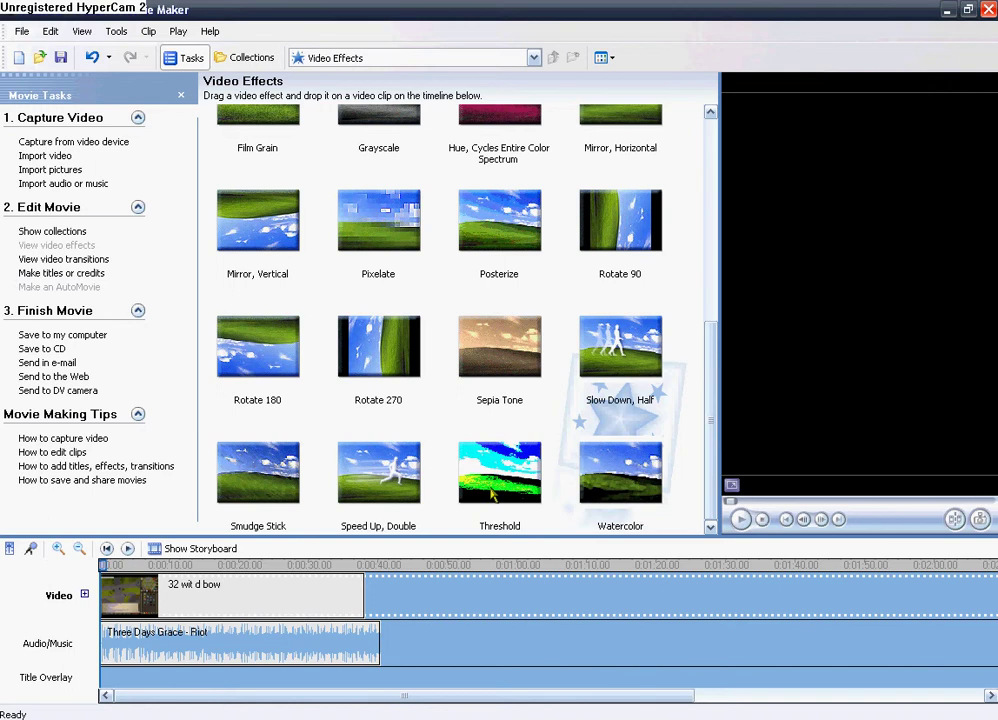
{"action": "left_click_drag", "start_coordinate": [400, 484], "coordinate": [285, 600]}
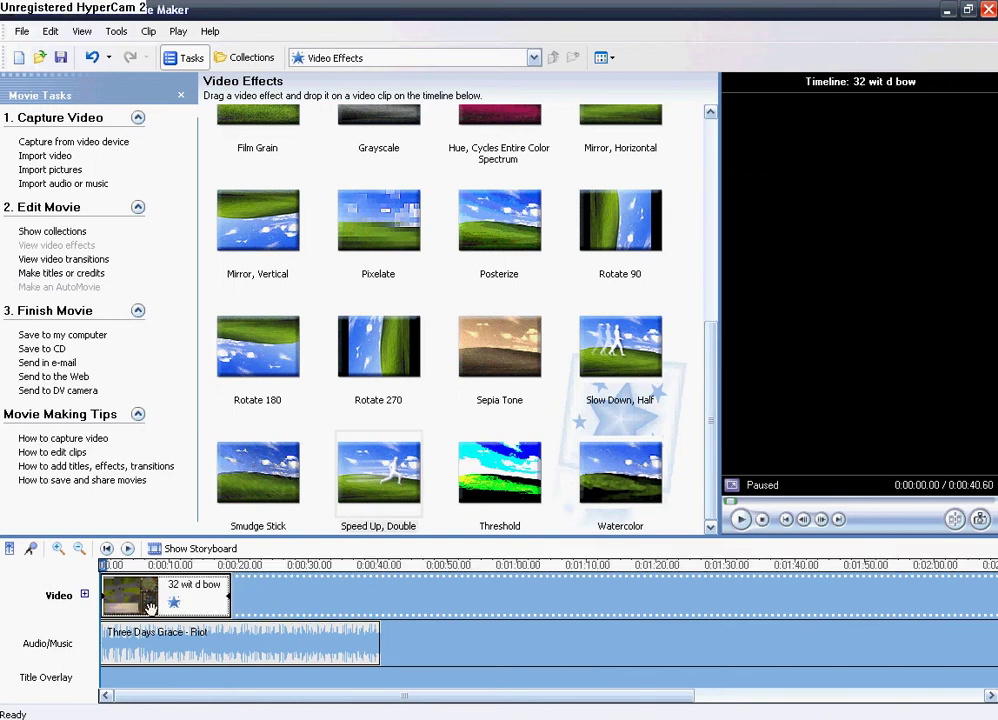
{"action": "left_click", "coordinate": [740, 519]}
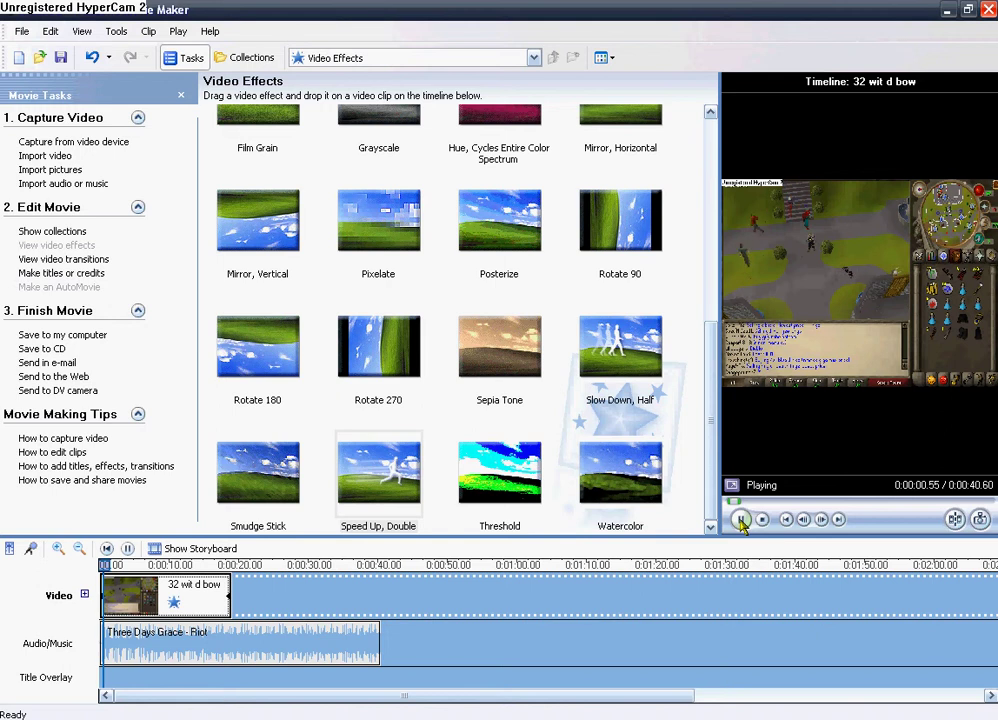
{"action": "left_click", "coordinate": [740, 519]}
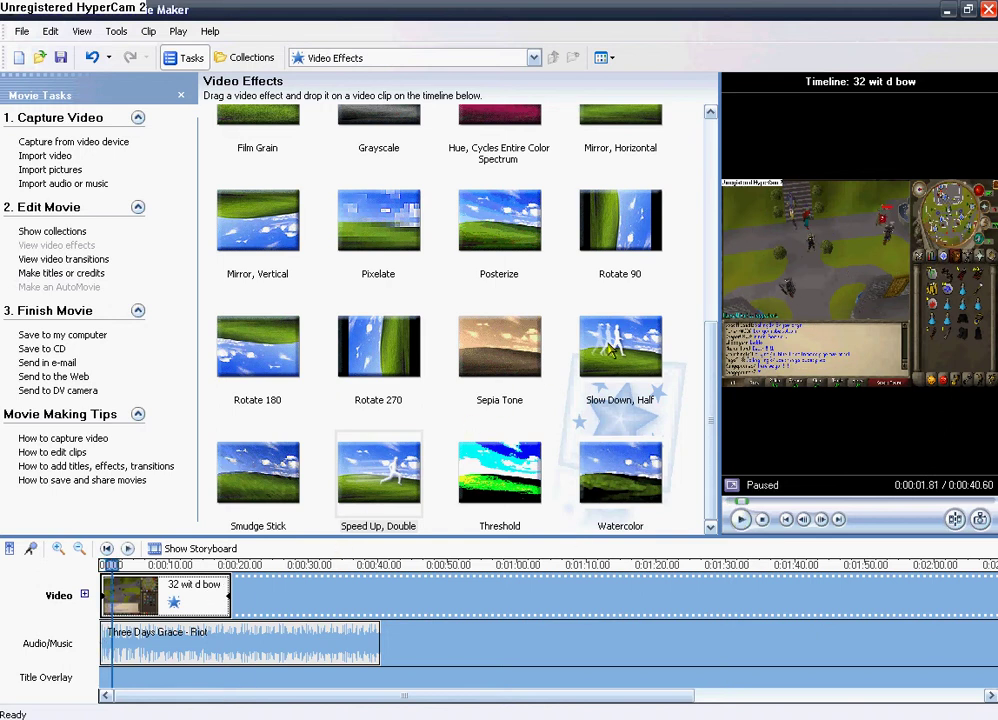
Step: Add the "Slow Down, Half" effect to the "32 wit d bow" clip and play a short preview
{"action": "left_click_drag", "start_coordinate": [610, 345], "coordinate": [176, 584]}
{"action": "left_click", "coordinate": [740, 519]}
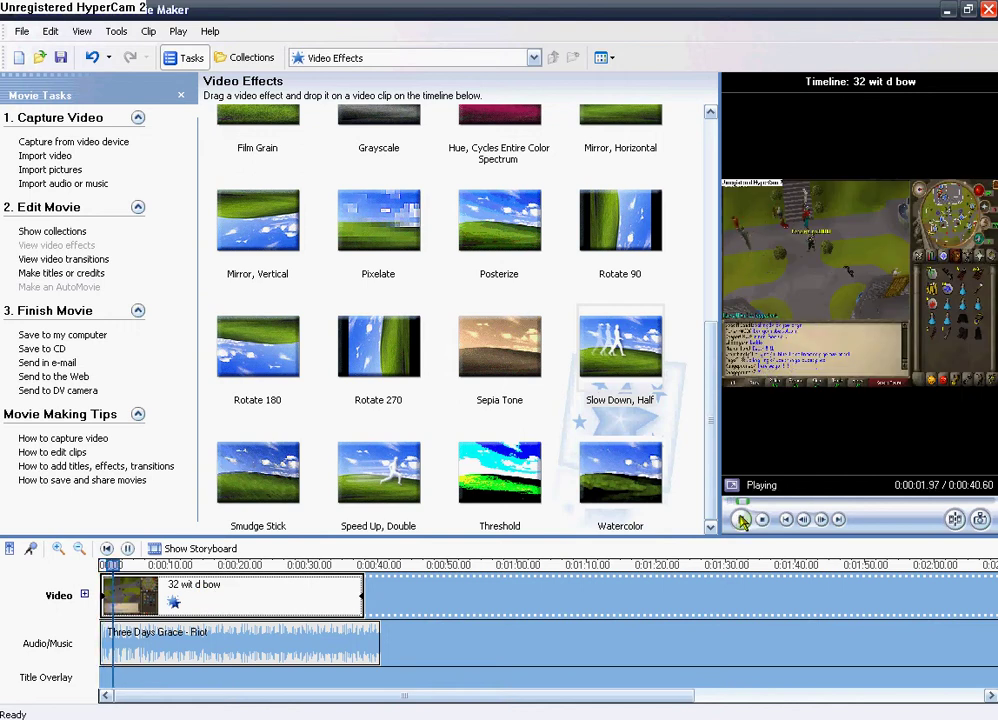
{"action": "left_click", "coordinate": [741, 519]}
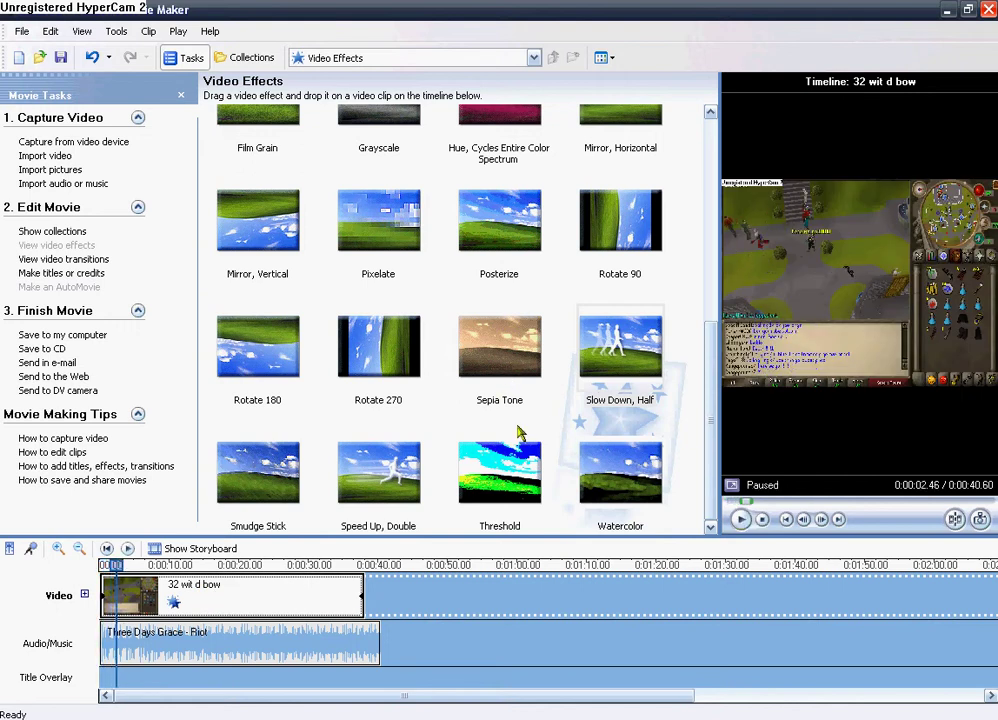
Step: Find the start of the fight in the "32 wit d bow" clip and split the clip at 0:00:16.00
{"action": "left_click", "coordinate": [702, 550]}
{"action": "scroll", "coordinate": [530, 390], "scroll_direction": "up", "scroll_amount": 5}
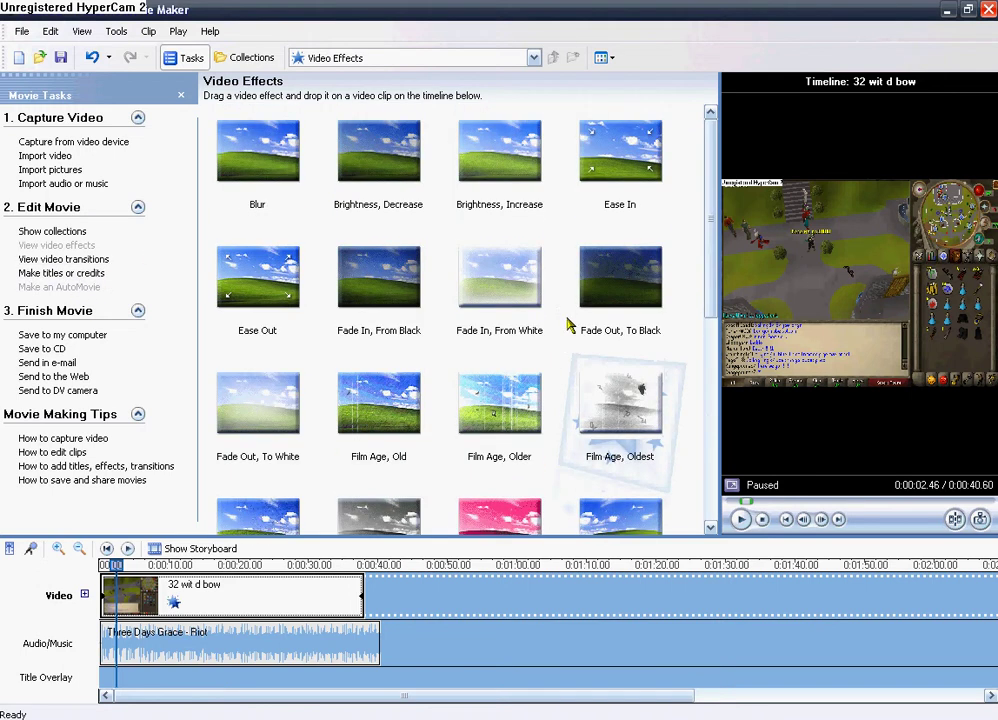
{"action": "left_click", "coordinate": [150, 566]}
{"action": "left_click_drag", "start_coordinate": [150, 566], "coordinate": [191, 566]}
{"action": "left_click", "coordinate": [741, 519]}
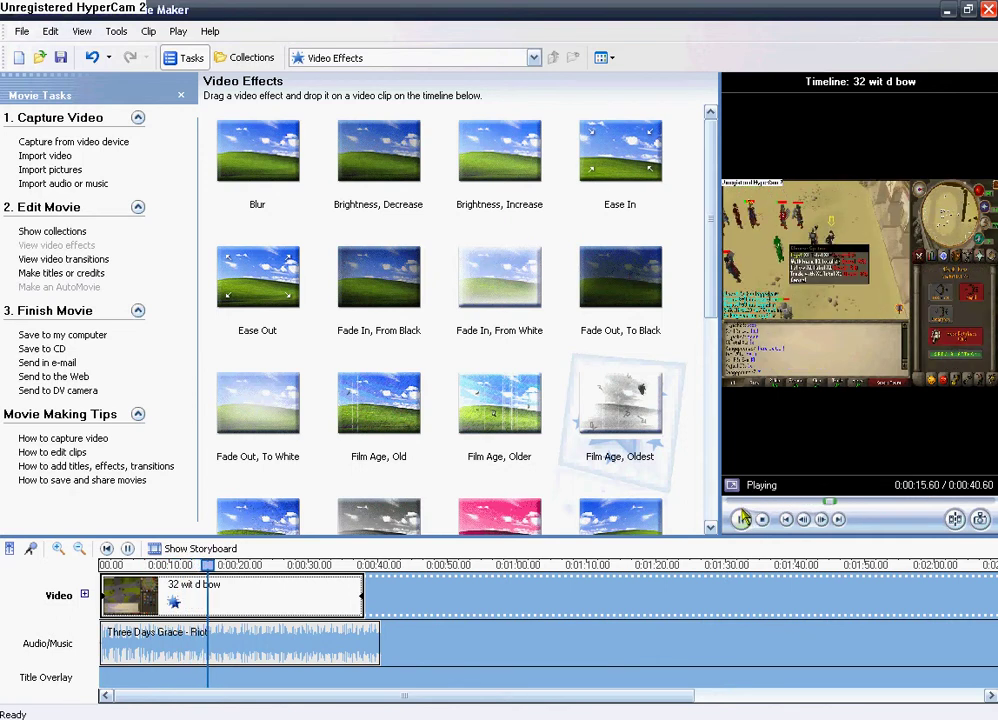
{"action": "left_click", "coordinate": [741, 519]}
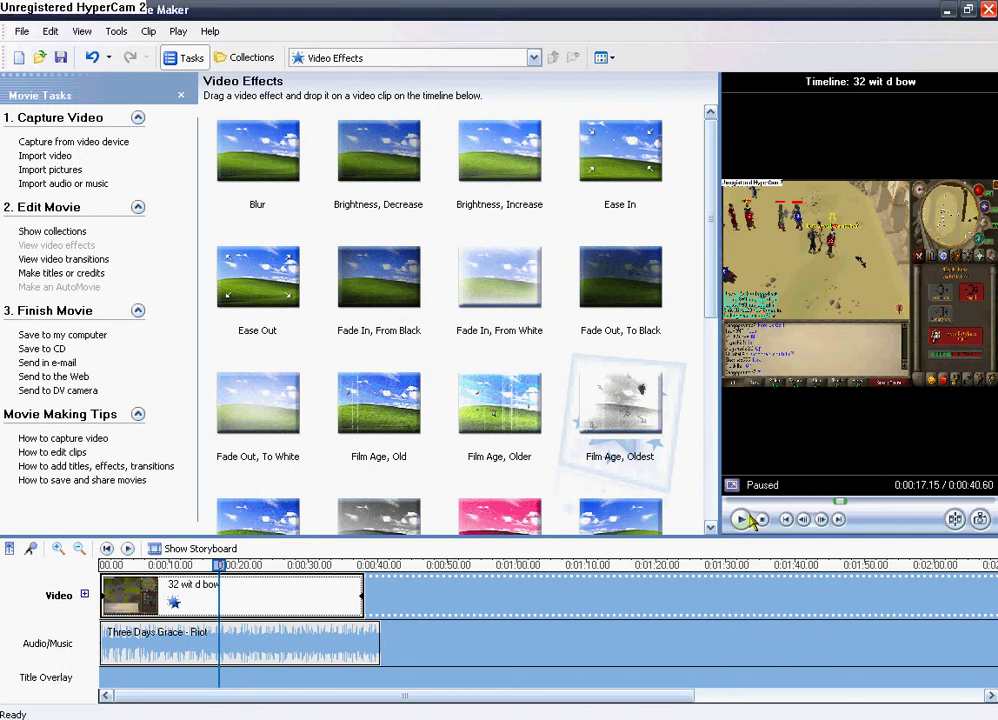
{"action": "left_click_drag", "start_coordinate": [219, 566], "coordinate": [210, 566]}
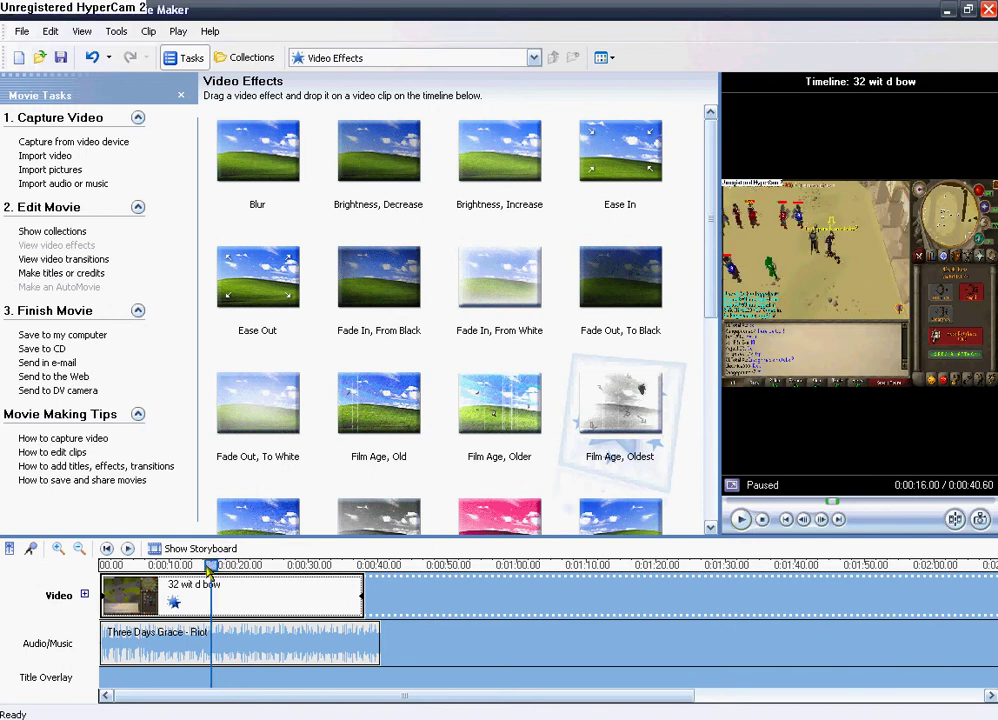
{"action": "left_click", "coordinate": [955, 520]}
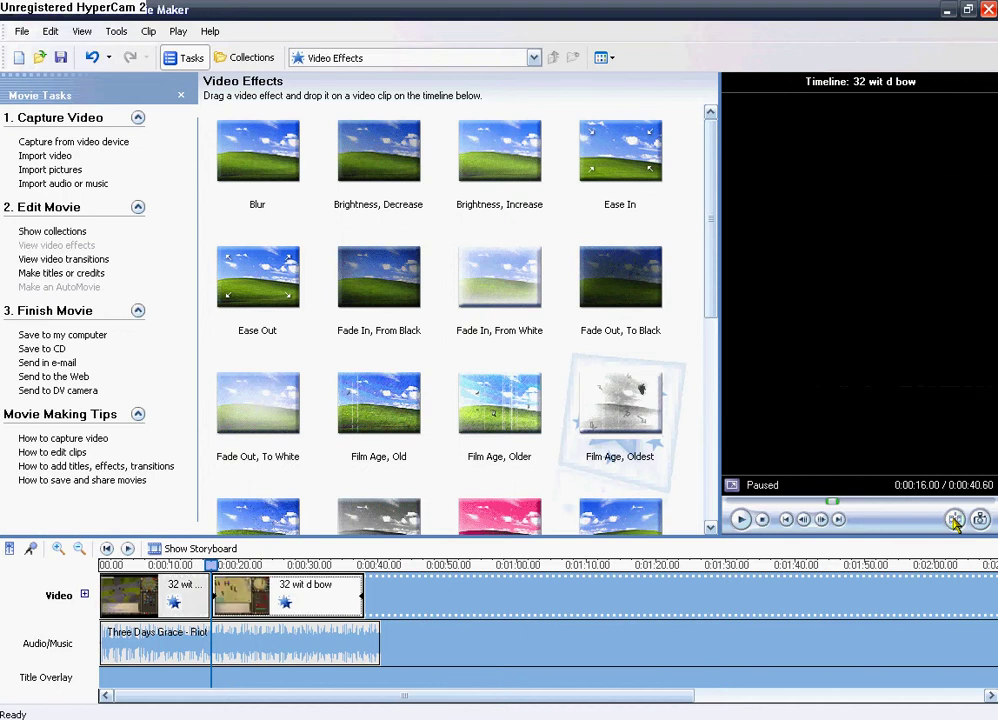
Step: Play the second part of the video clip and split it at about 0:00:20.3
{"action": "left_click", "coordinate": [742, 520]}
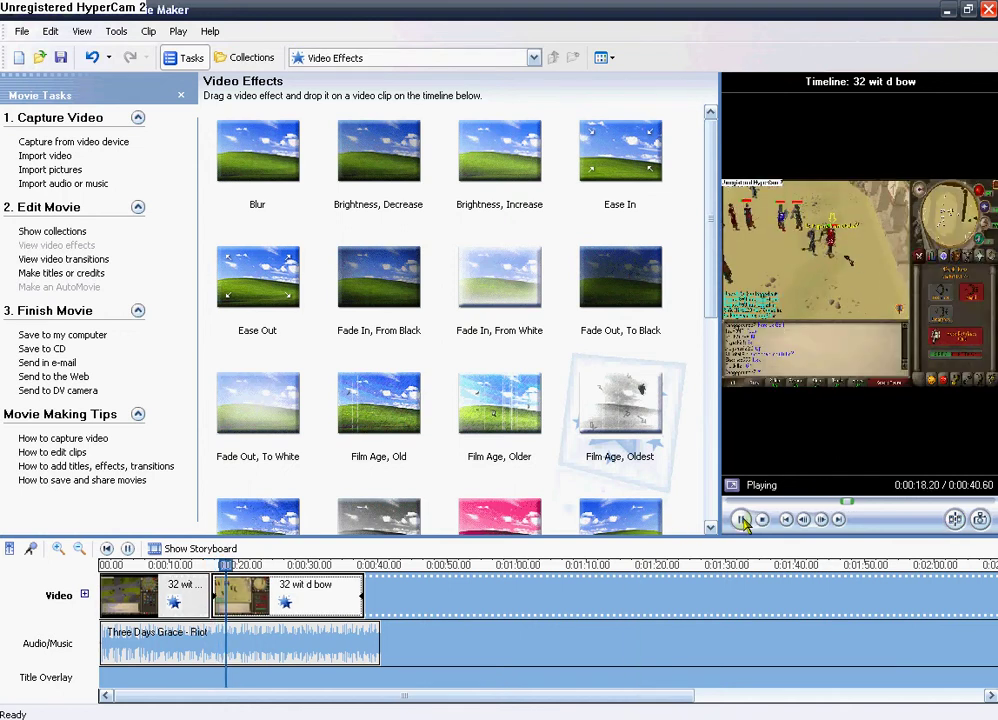
{"action": "left_click", "coordinate": [742, 520]}
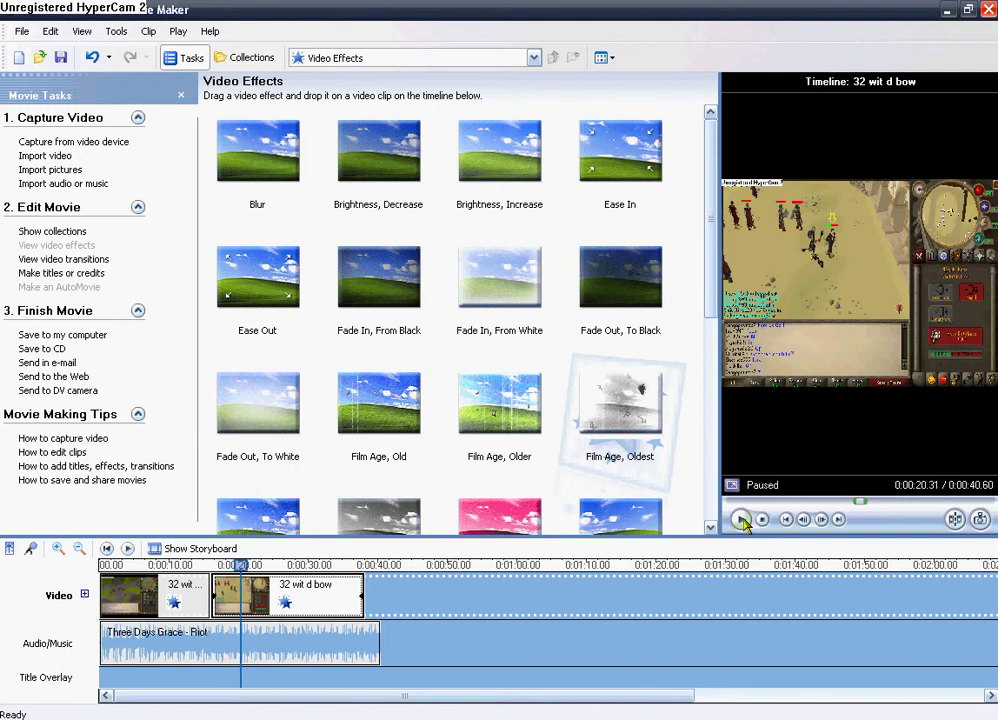
{"action": "left_click", "coordinate": [955, 520]}
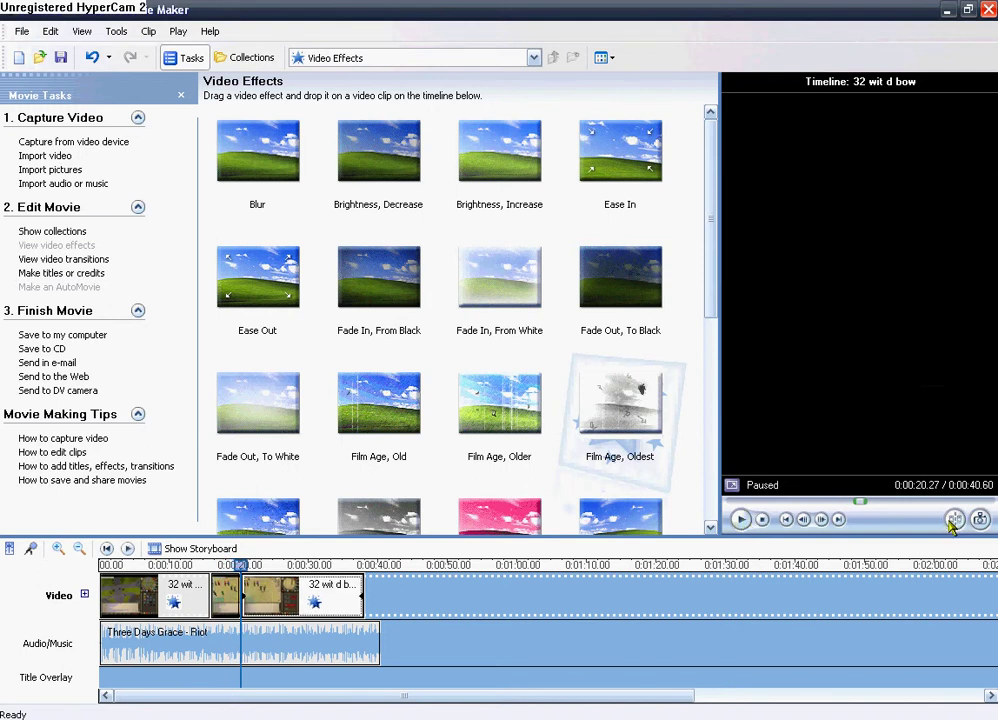
Step: Move the short middle video segment behind the last segment and return it to its place between the other two
{"action": "left_click", "coordinate": [225, 597]}
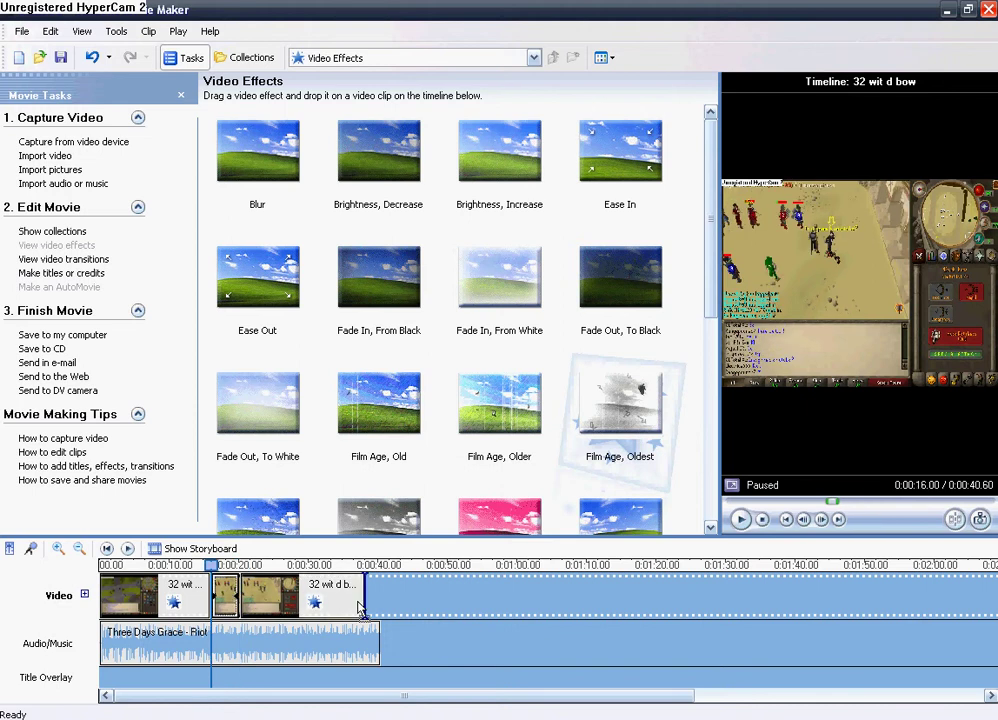
{"action": "left_click_drag", "start_coordinate": [226, 597], "coordinate": [362, 594]}
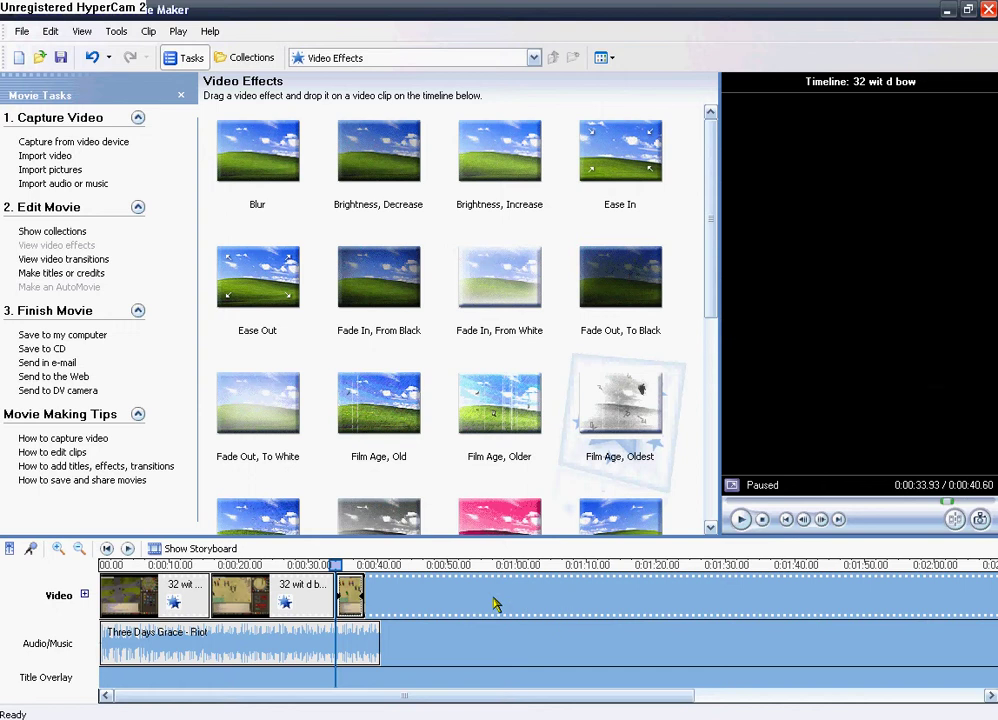
{"action": "left_click", "coordinate": [350, 593]}
{"action": "left_click_drag", "start_coordinate": [353, 598], "coordinate": [214, 593]}
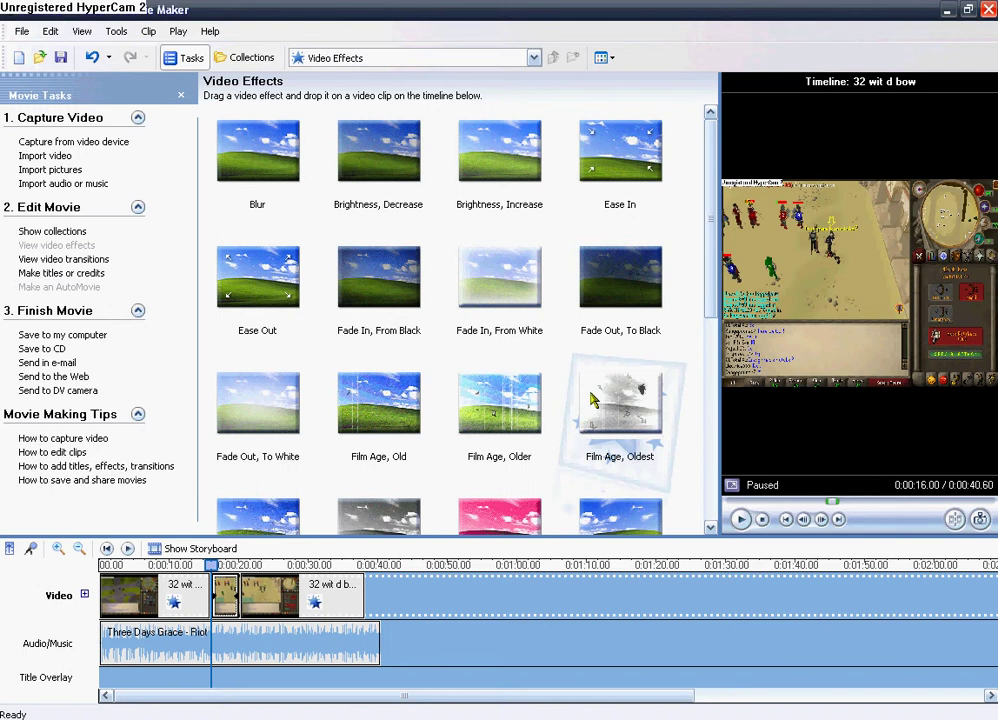
Step: Apply the "Slow Down, Half" effect to the short middle video segment and preview the result
{"action": "left_click_drag", "start_coordinate": [650, 178], "coordinate": [557, 212]}
{"action": "left_click_drag", "start_coordinate": [311, 468], "coordinate": [229, 590]}
{"action": "scroll", "coordinate": [385, 408], "scroll_direction": "down", "scroll_amount": 5}
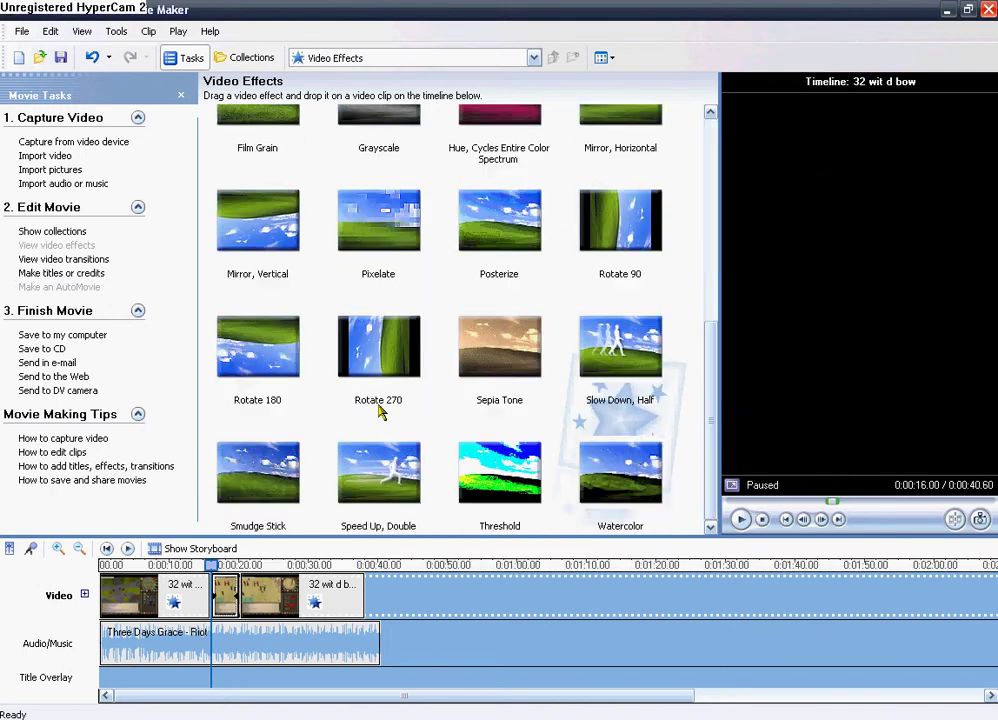
{"action": "left_click", "coordinate": [366, 474]}
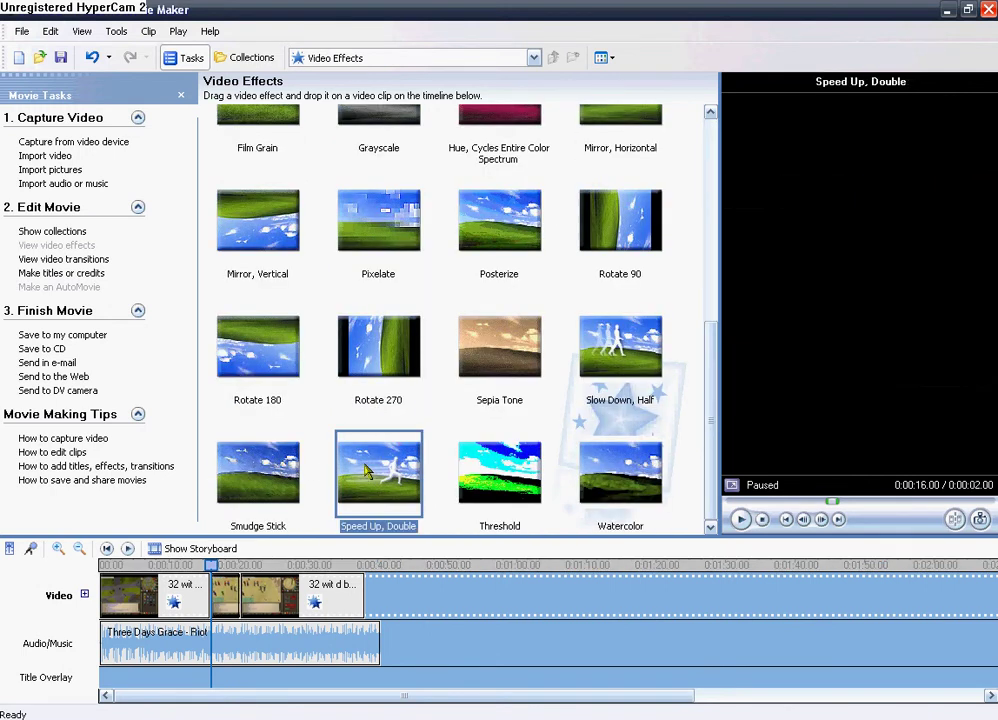
{"action": "left_click", "coordinate": [620, 350]}
{"action": "left_click_drag", "start_coordinate": [258, 572], "coordinate": [234, 595]}
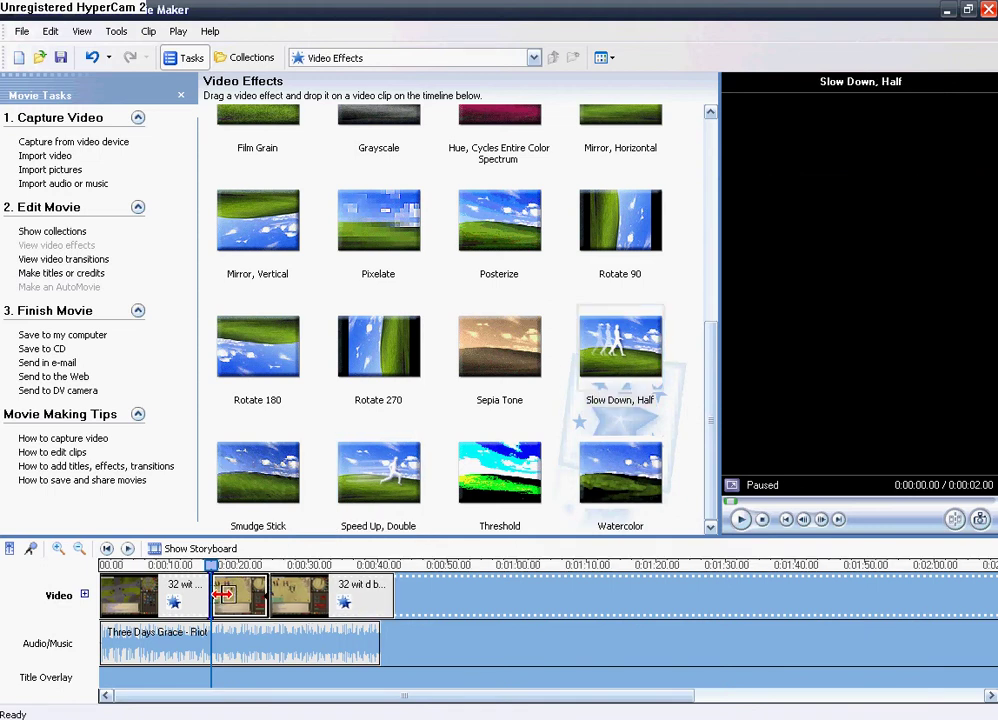
{"action": "left_click", "coordinate": [741, 519]}
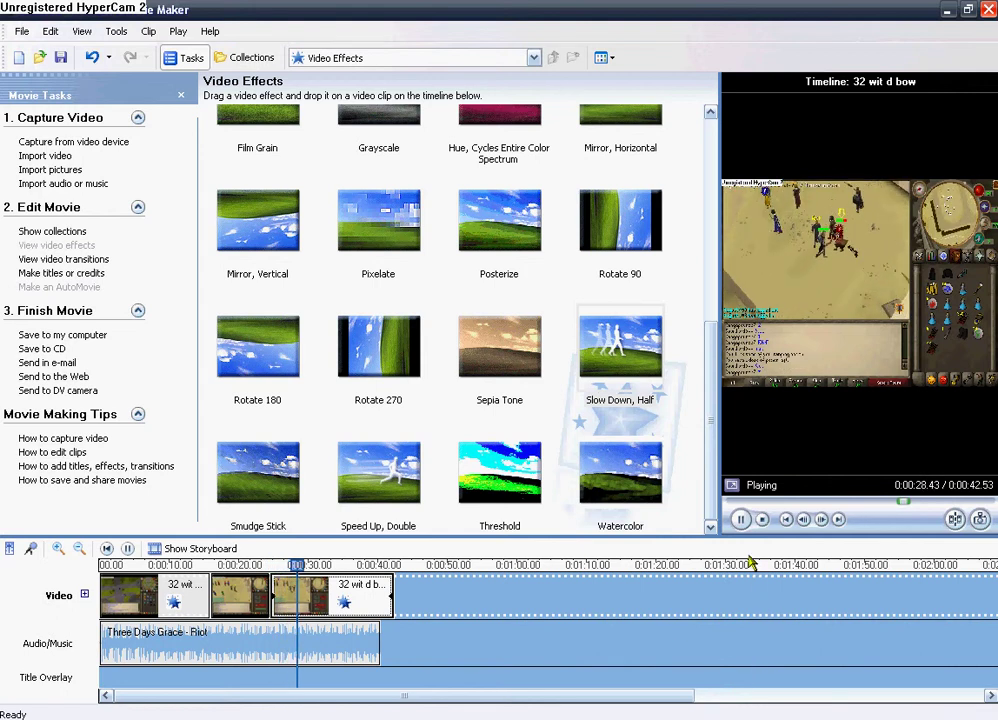
{"action": "left_click", "coordinate": [740, 519]}
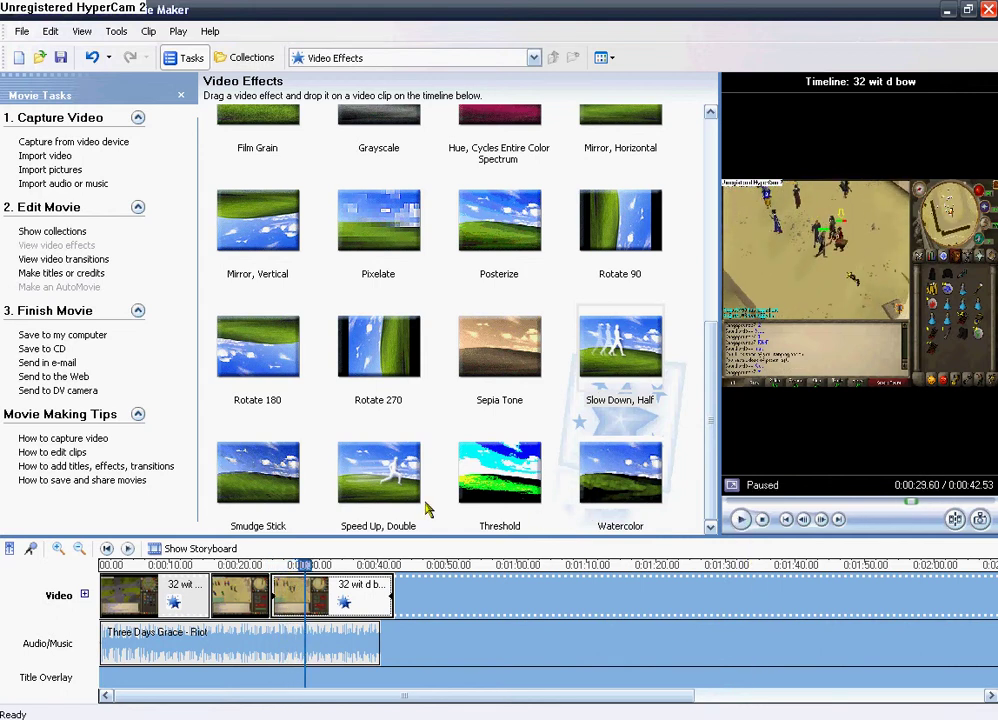
Step: Add a title on the selected clip reading "Making titles where you are on the clip"
{"action": "left_click", "coordinate": [75, 274]}
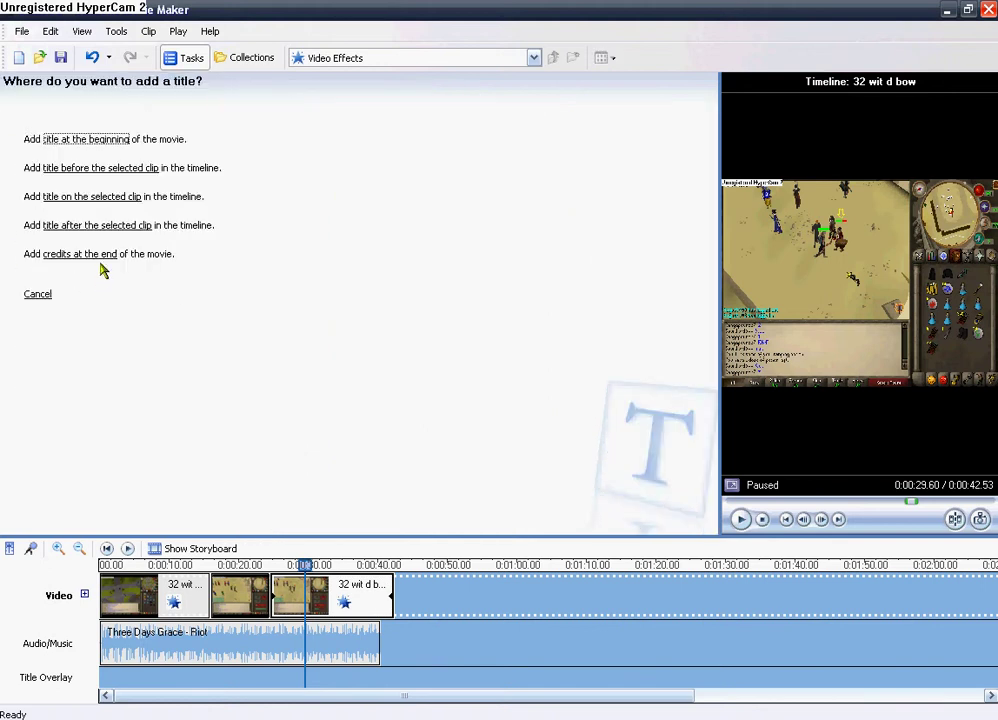
{"action": "left_click", "coordinate": [127, 205]}
{"action": "type", "text": "Making t"}
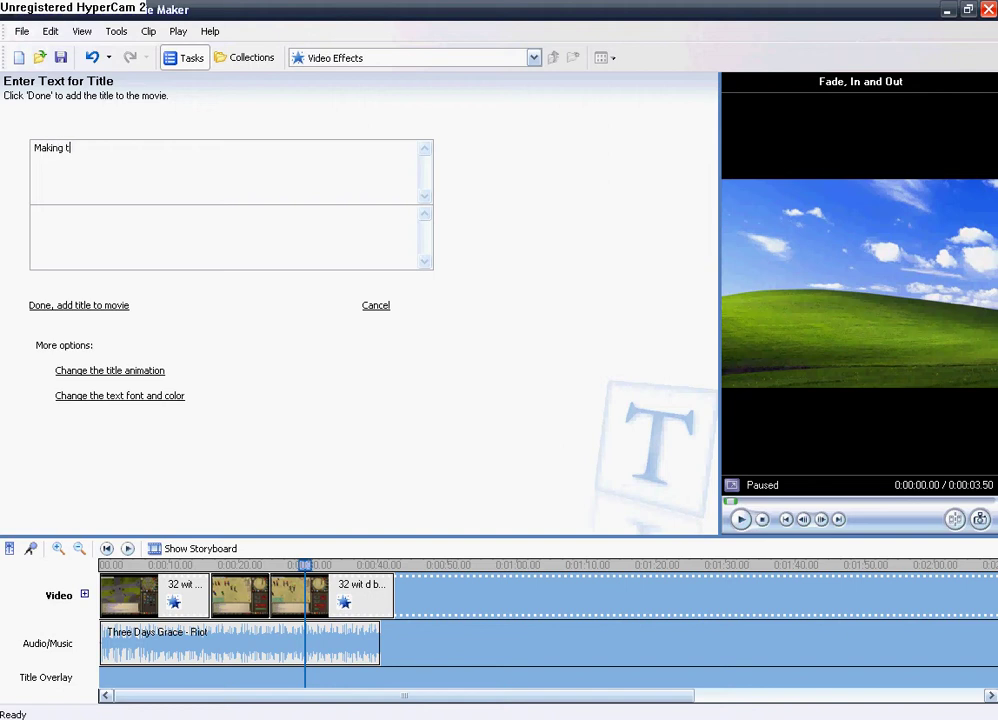
{"action": "type", "text": "itles where you are on the"}
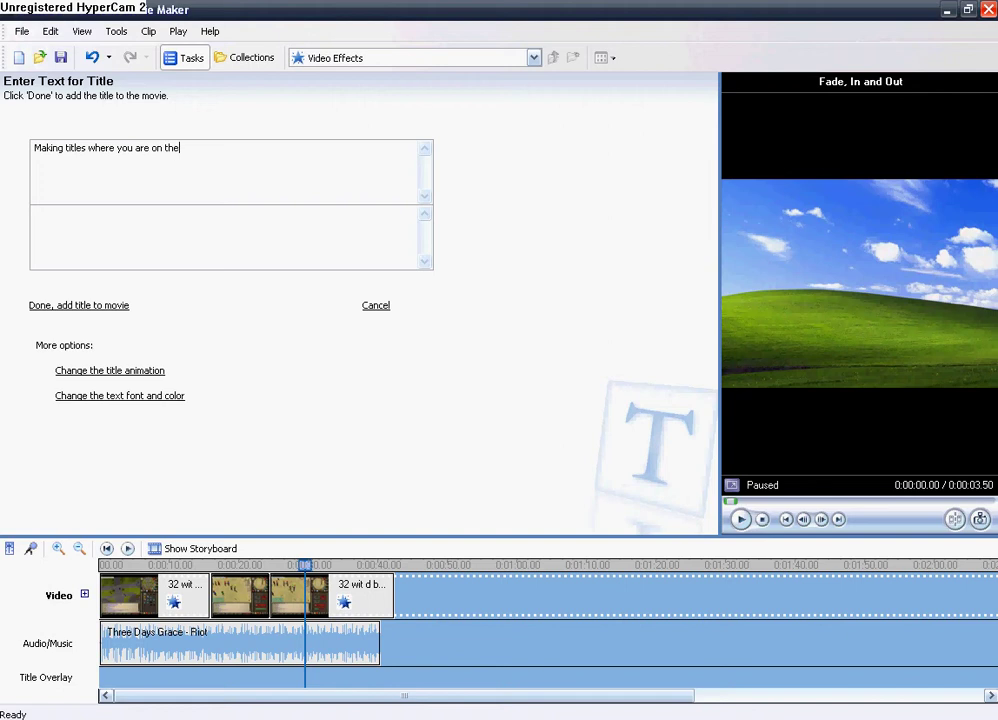
{"action": "type", "text": " clip"}
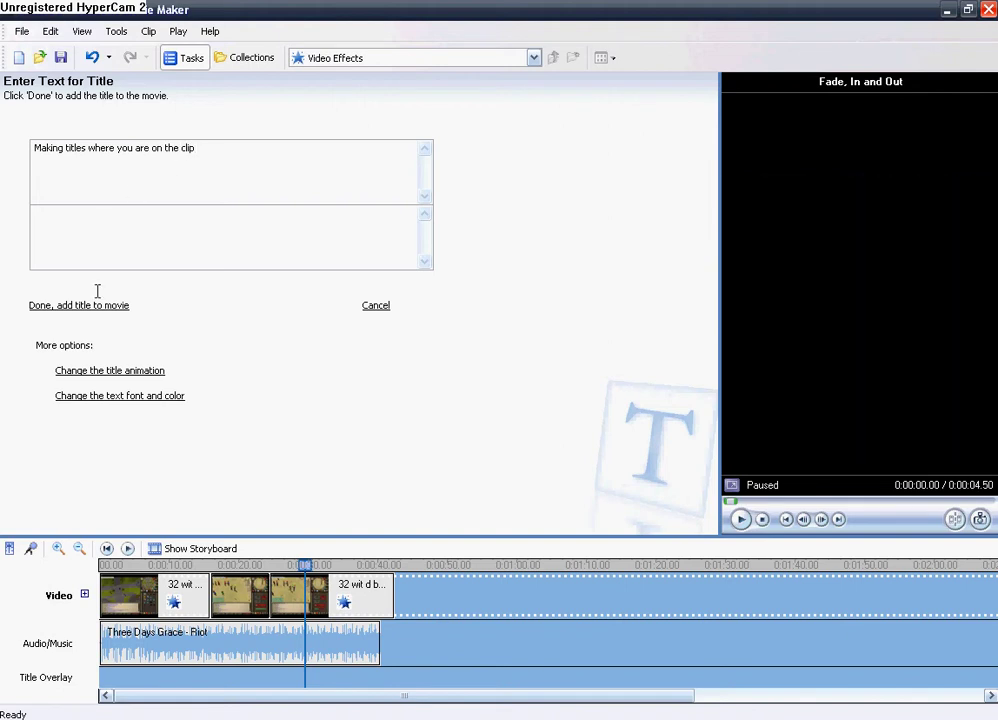
{"action": "left_click", "coordinate": [60, 305]}
Step: Shift the title overlay to start at about 0:00:17 and play that part of the timeline
{"action": "left_click", "coordinate": [222, 680]}
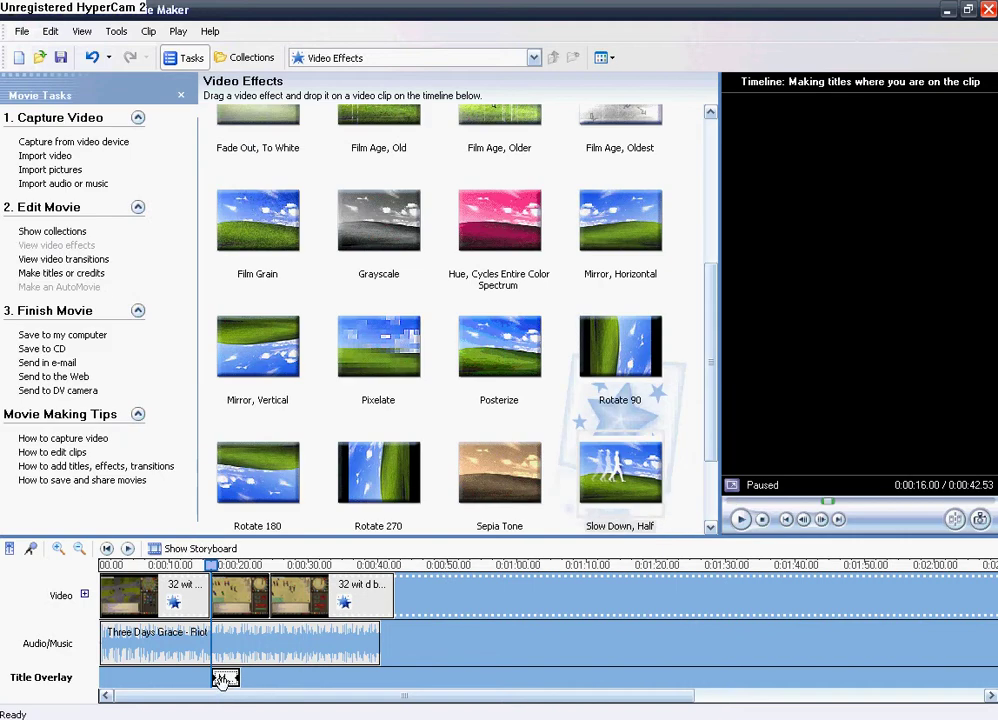
{"action": "mouse_move", "coordinate": [223, 680]}
{"action": "left_mouse_down"}
{"action": "mouse_move", "coordinate": [263, 685]}
{"action": "mouse_move", "coordinate": [221, 688]}
{"action": "mouse_move", "coordinate": [230, 686]}
{"action": "left_mouse_up"}
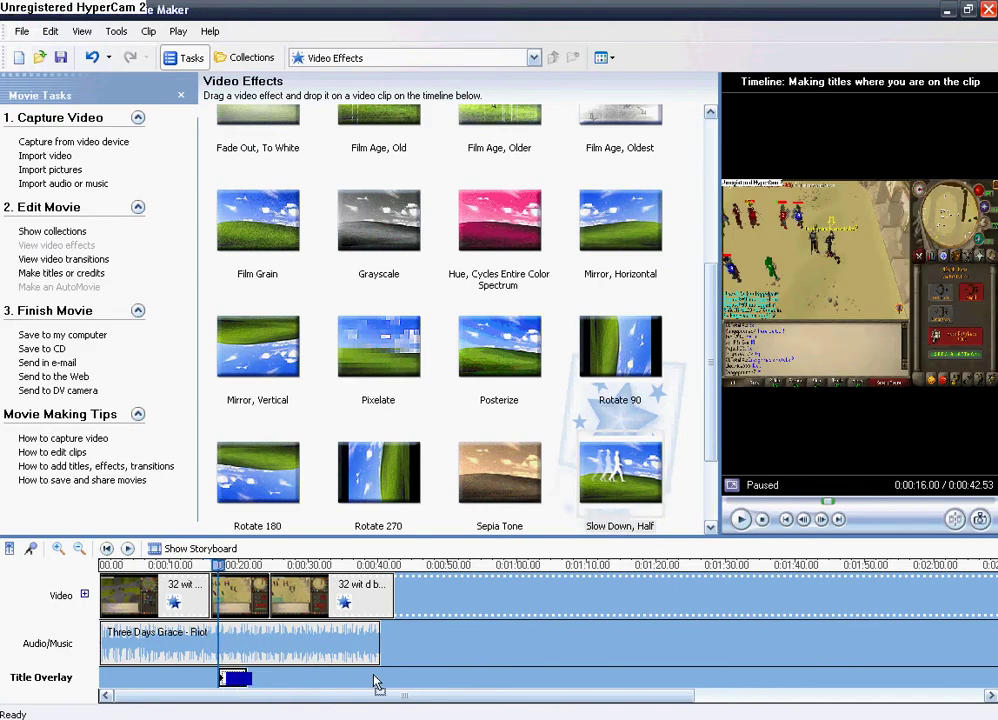
{"action": "left_click", "coordinate": [741, 519]}
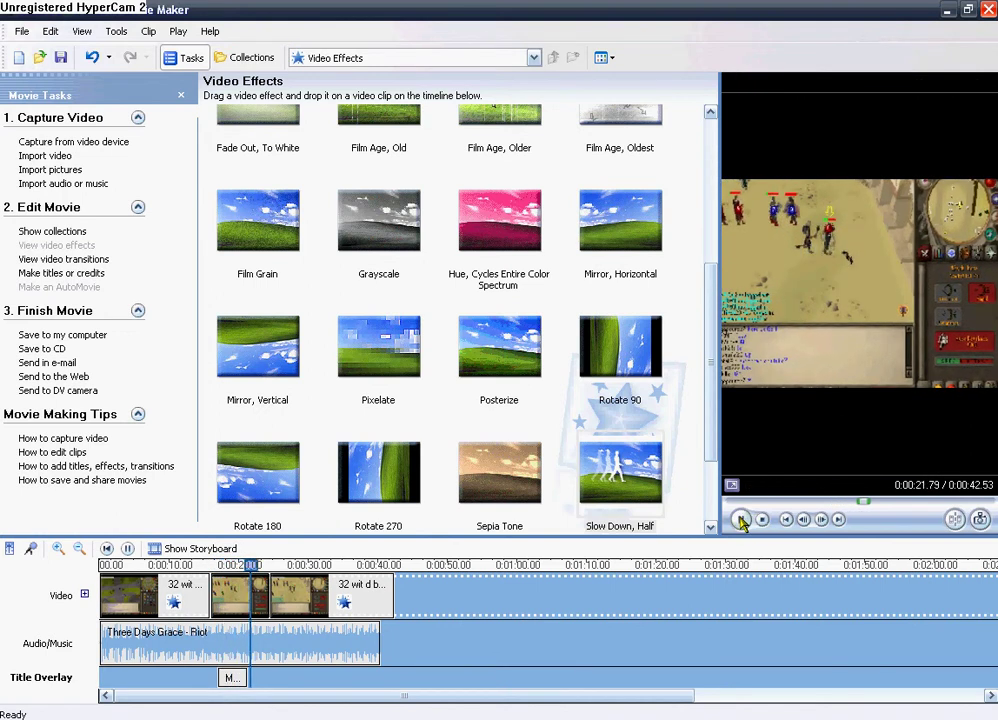
{"action": "left_click", "coordinate": [741, 519]}
Step: Delete the "Making titles where you are on the clip" overlay from the timeline
{"action": "left_click", "coordinate": [231, 678]}
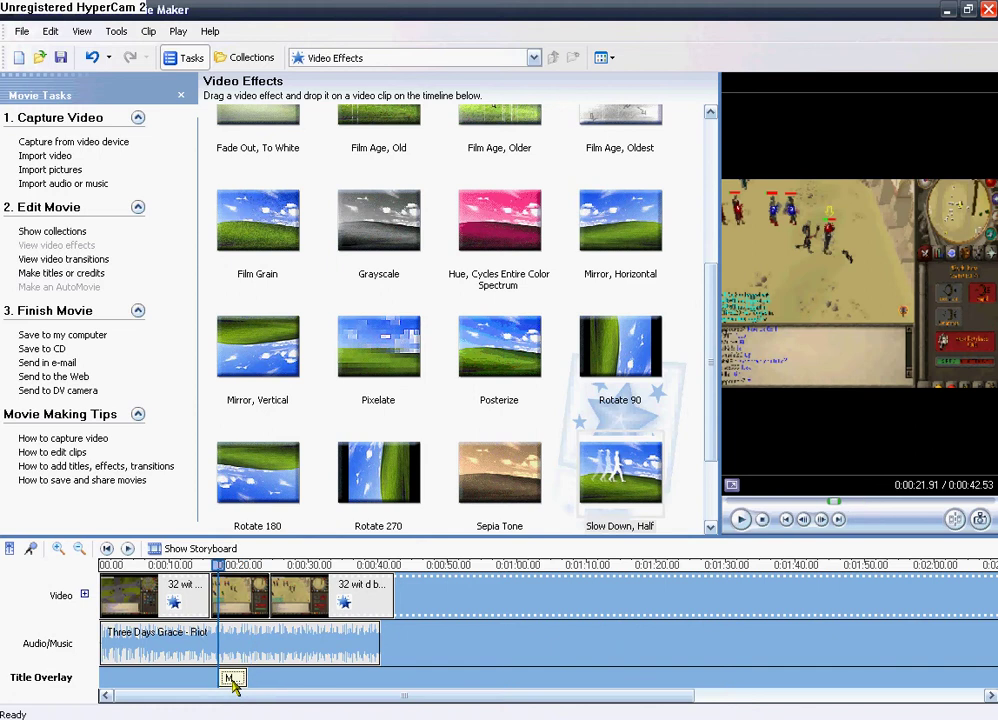
{"action": "right_click", "coordinate": [243, 688]}
{"action": "left_click", "coordinate": [262, 495]}
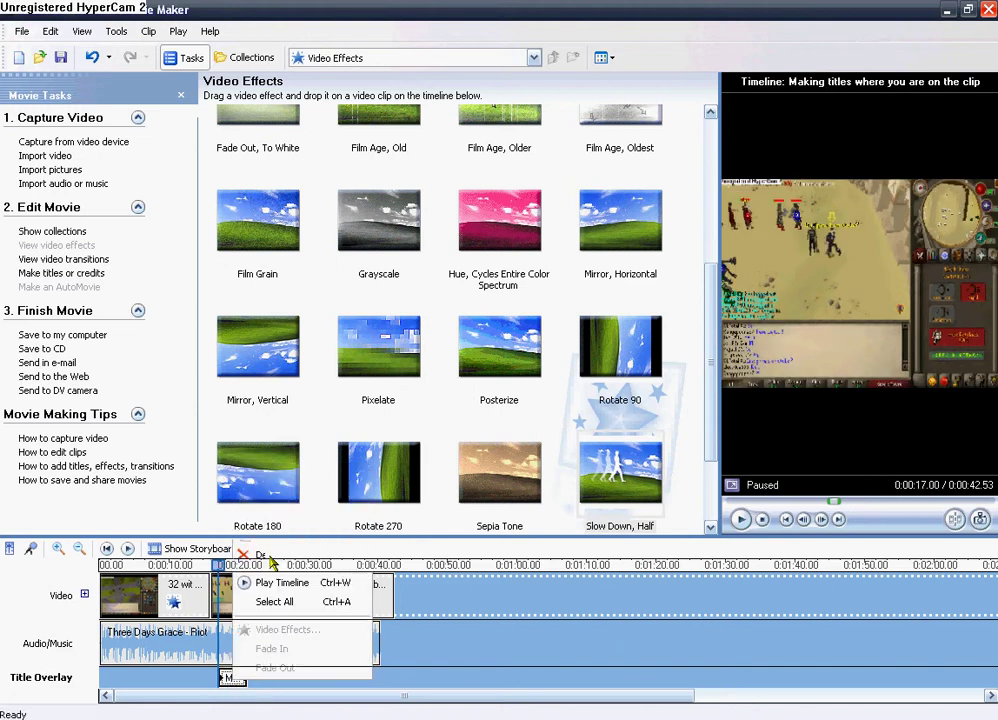
Step: Add a title at the beginning of the movie reading "THIS IS TITLES IN BEGGING"
{"action": "left_click", "coordinate": [70, 273]}
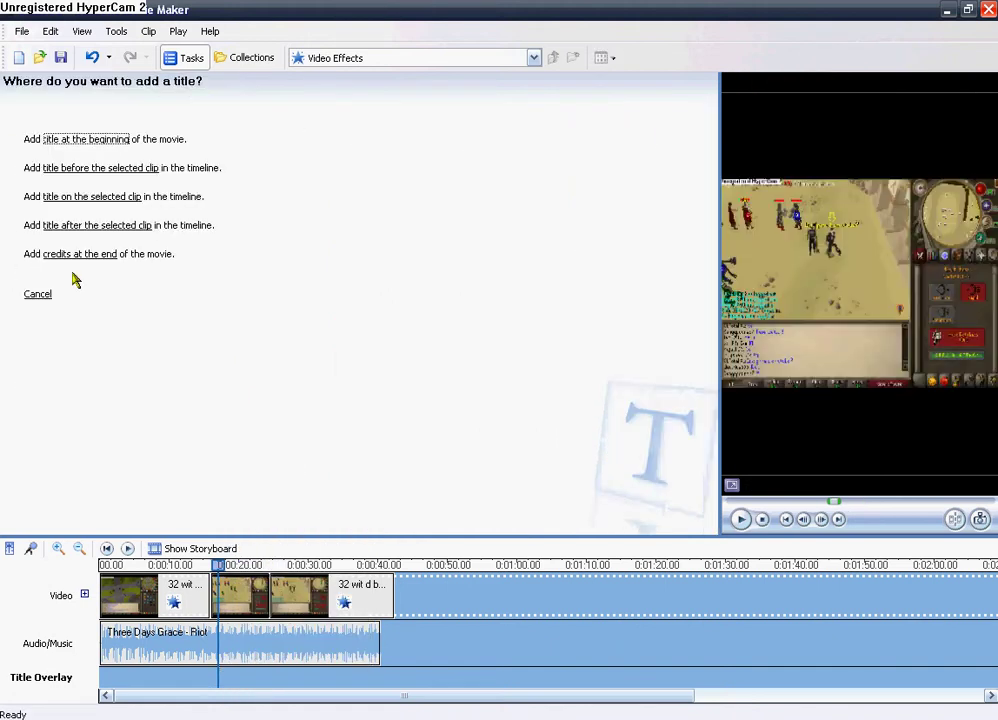
{"action": "left_click", "coordinate": [74, 140]}
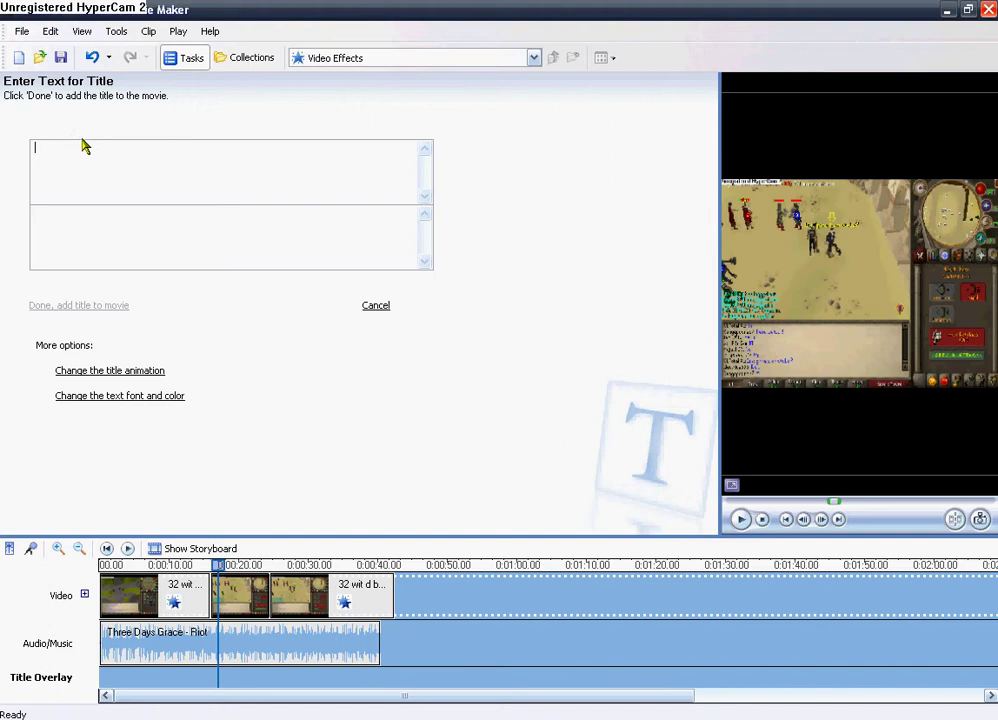
{"action": "type", "text": "THI"}
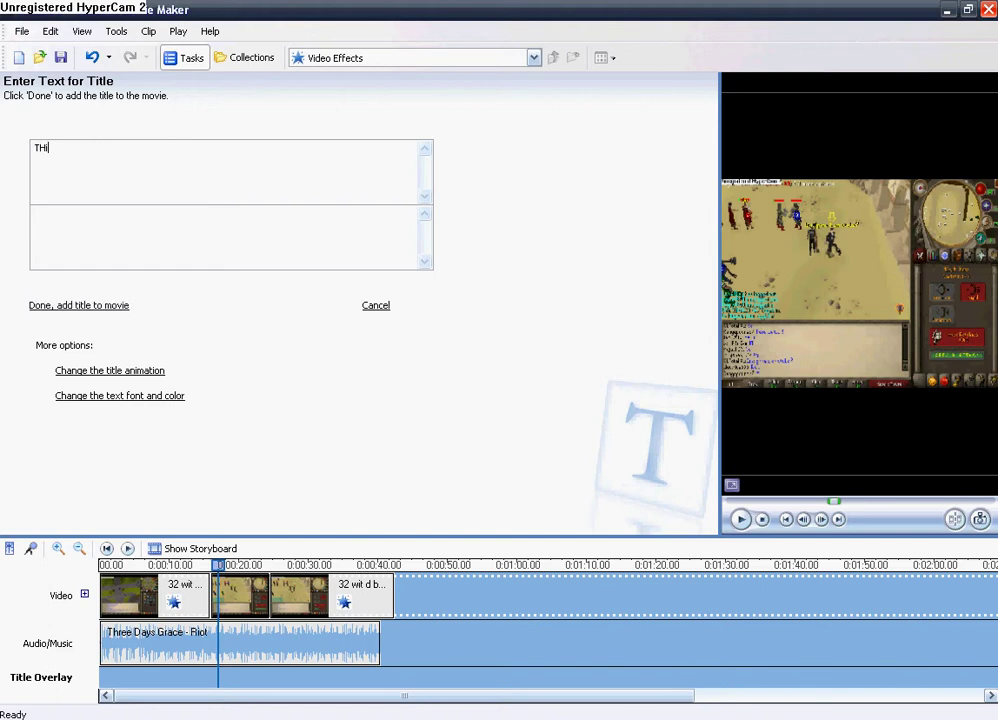
{"action": "type", "text": "s is ti"}
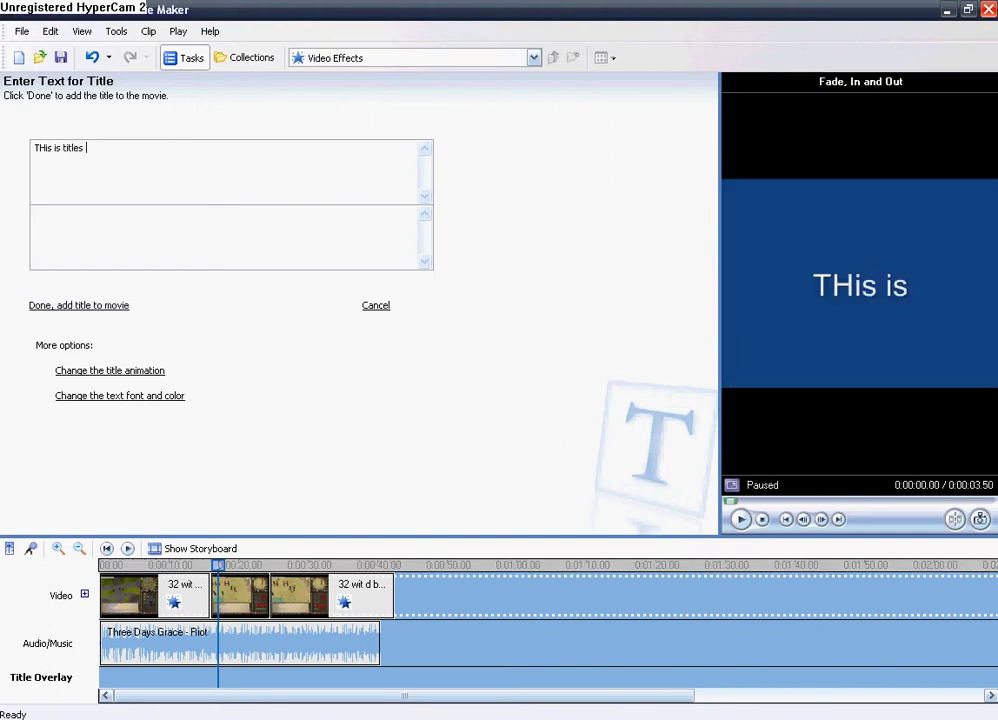
{"action": "type", "text": "tles"}
{"action": "key", "text": "BackSpace"}
{"action": "key", "text": "BackSpace"}
{"action": "key", "text": "BackSpace"}
{"action": "key", "text": "BackSpace"}
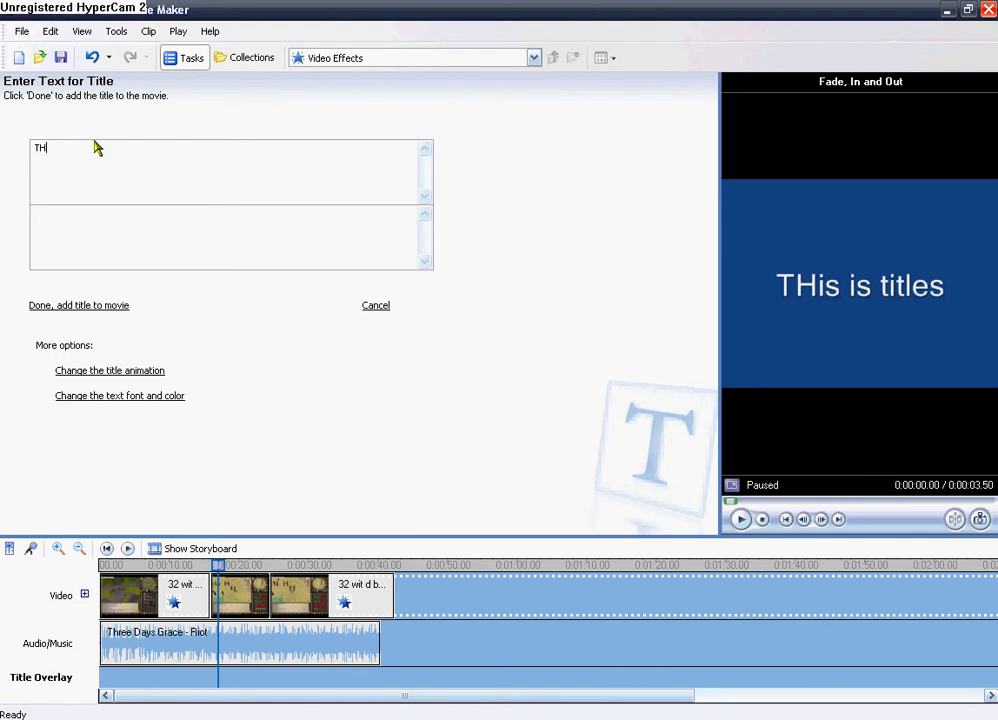
{"action": "type", "text": "IS IS TITLES IN BEGGINGIN"}
{"action": "left_click", "coordinate": [97, 305]}
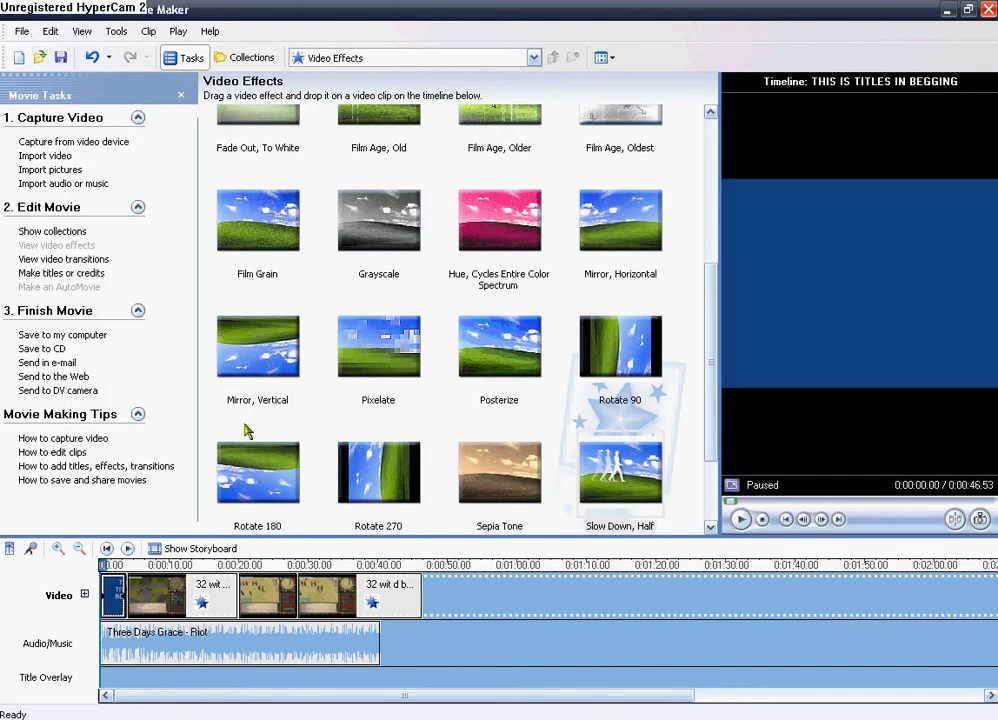
Step: Add credits at the end of the movie reading "CREDITS AT THE END"
{"action": "left_click", "coordinate": [78, 277]}
{"action": "left_click", "coordinate": [88, 256]}
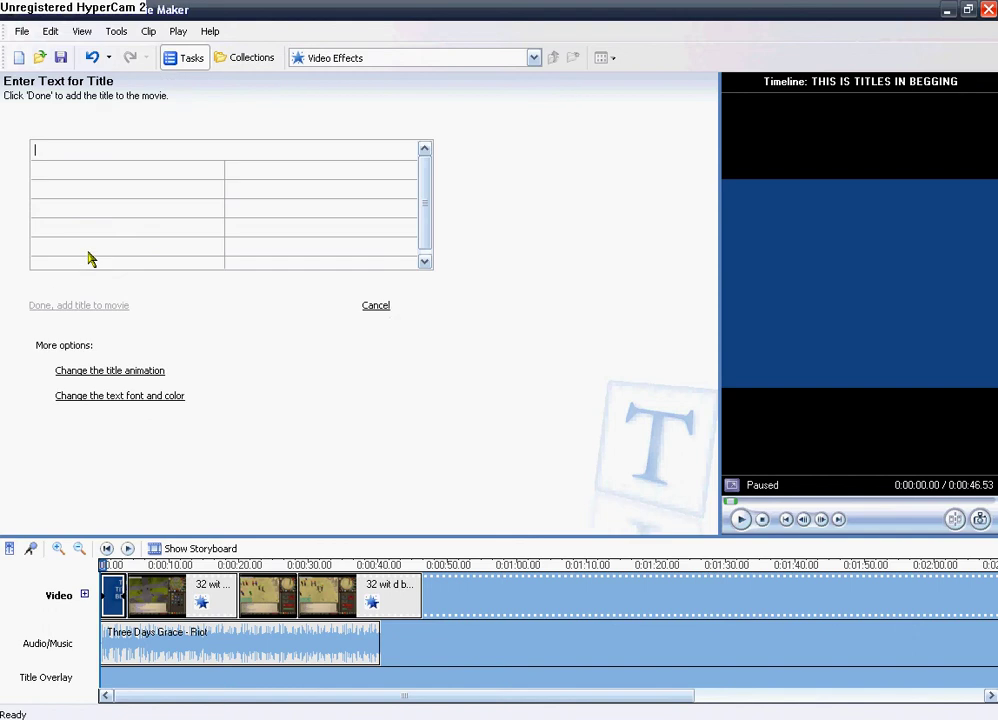
{"action": "type", "text": "CR"}
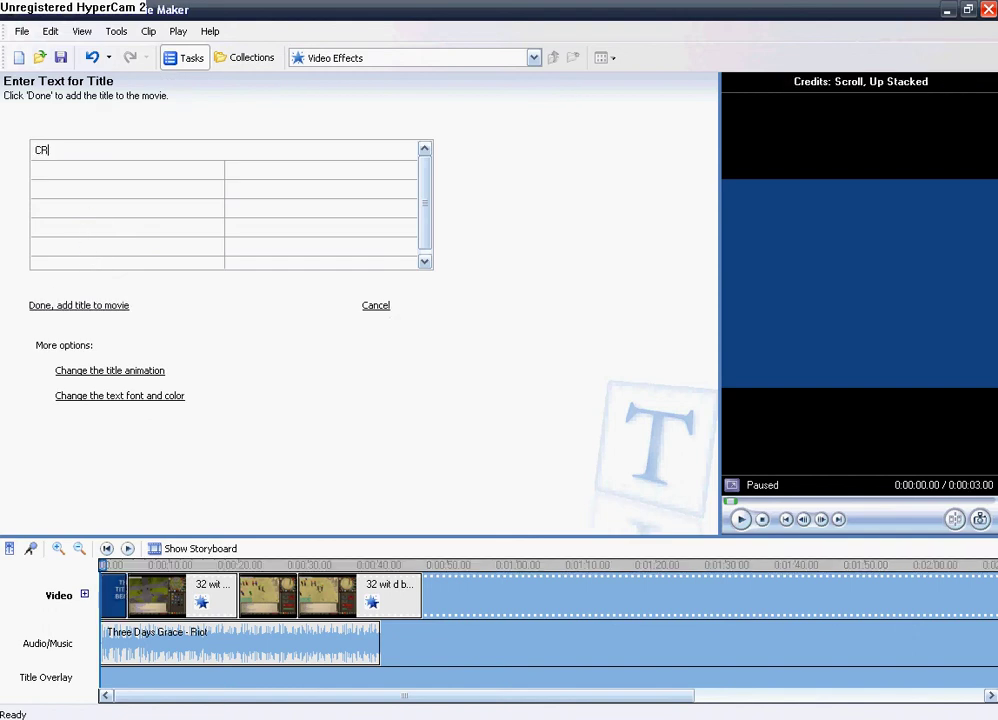
{"action": "type", "text": "EDITS AT THE END"}
{"action": "left_click", "coordinate": [121, 306]}
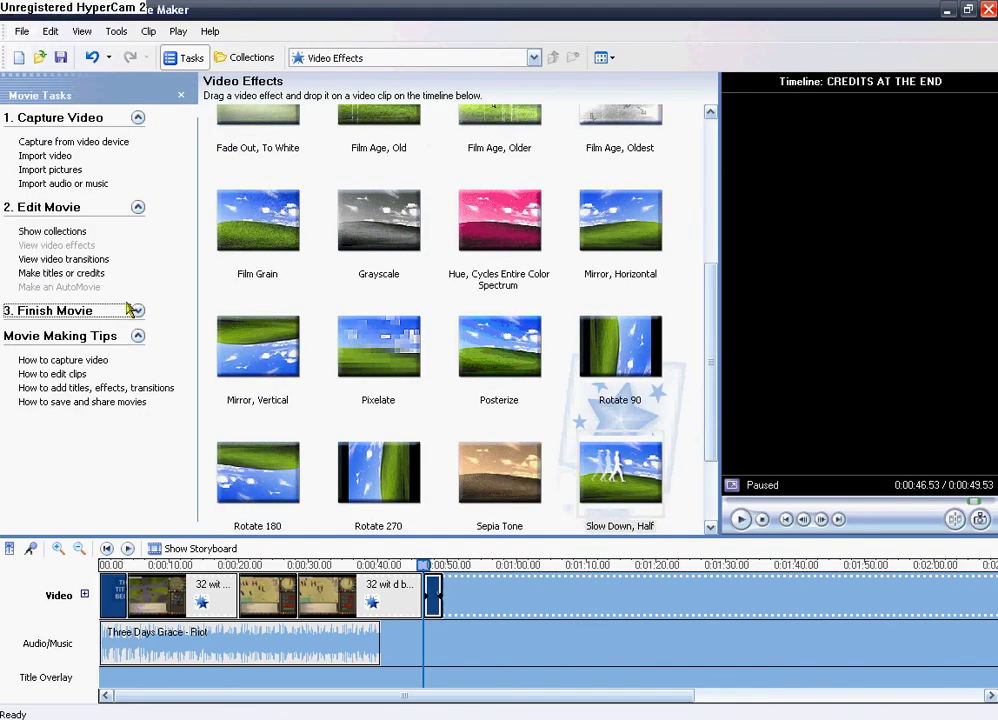
{"action": "left_click", "coordinate": [138, 311]}
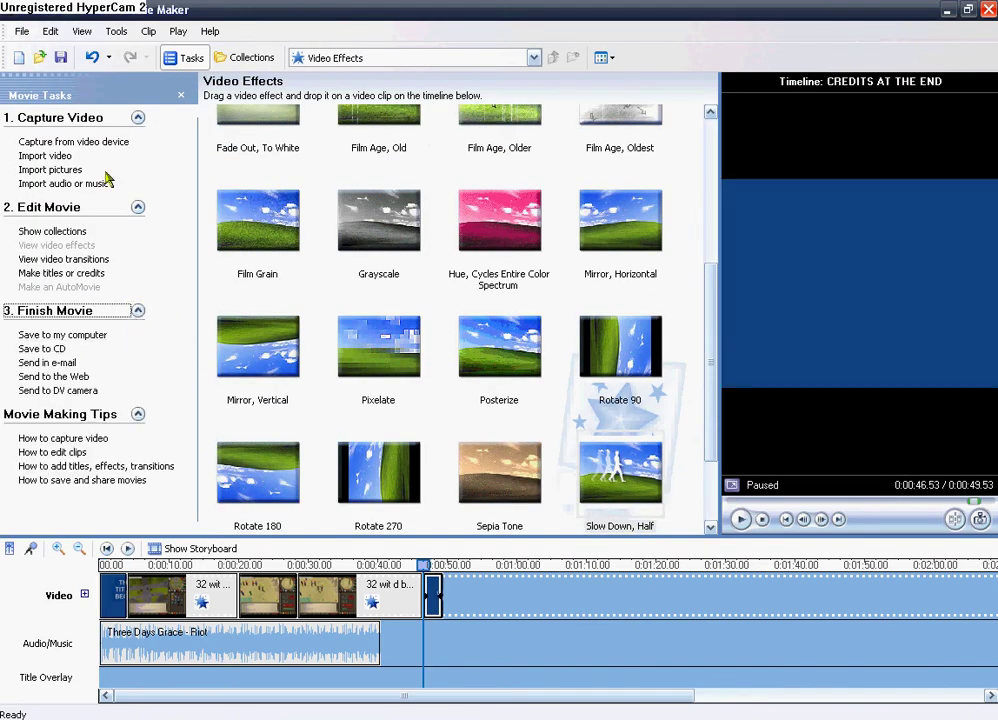
Step: Add a title on the selected clip reading "WHEN YOU ARE DONE, CLICK SAVE TO MY COMPUTER, YOU CAN ALSO IMPORT OTHER CLIPS"
{"action": "left_click", "coordinate": [70, 273]}
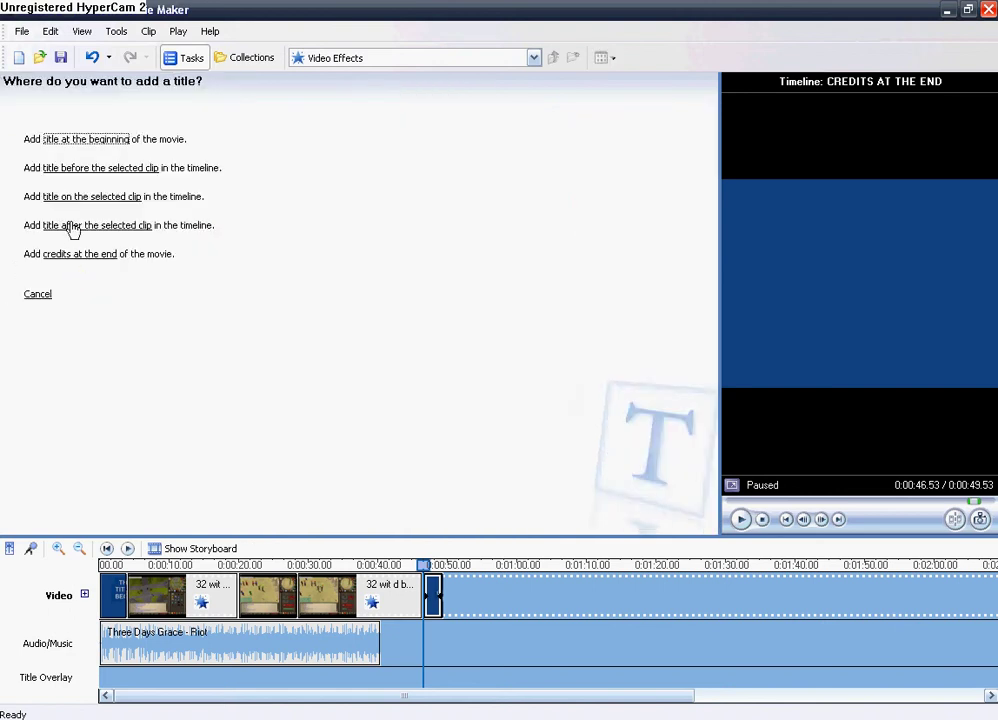
{"action": "left_click", "coordinate": [78, 198]}
{"action": "type", "text": "WH"}
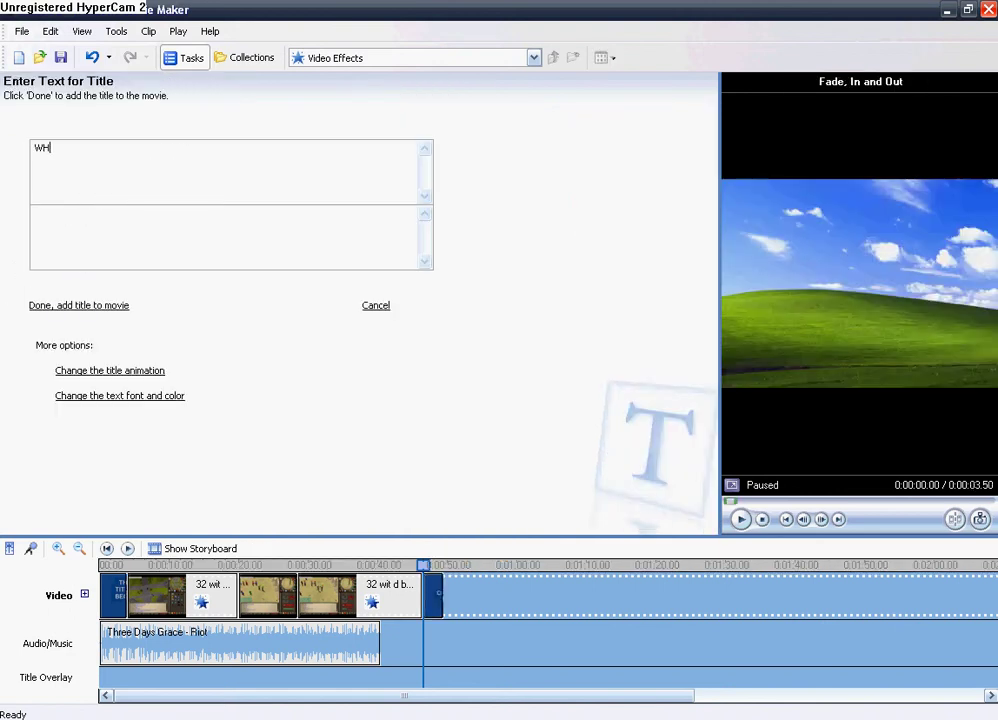
{"action": "type", "text": "EN YOU ARE DONE, CLICK SAVE TO MY"}
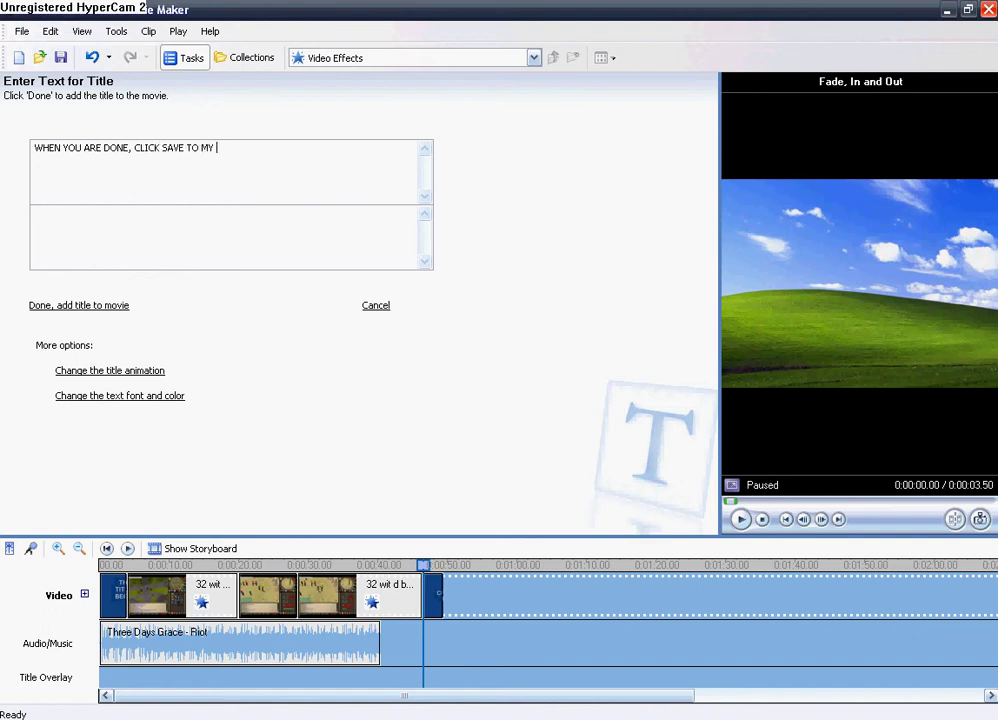
{"action": "type", "text": "COM"}
{"action": "type", "text": "PUTER, YOU CAN ALSO IM"}
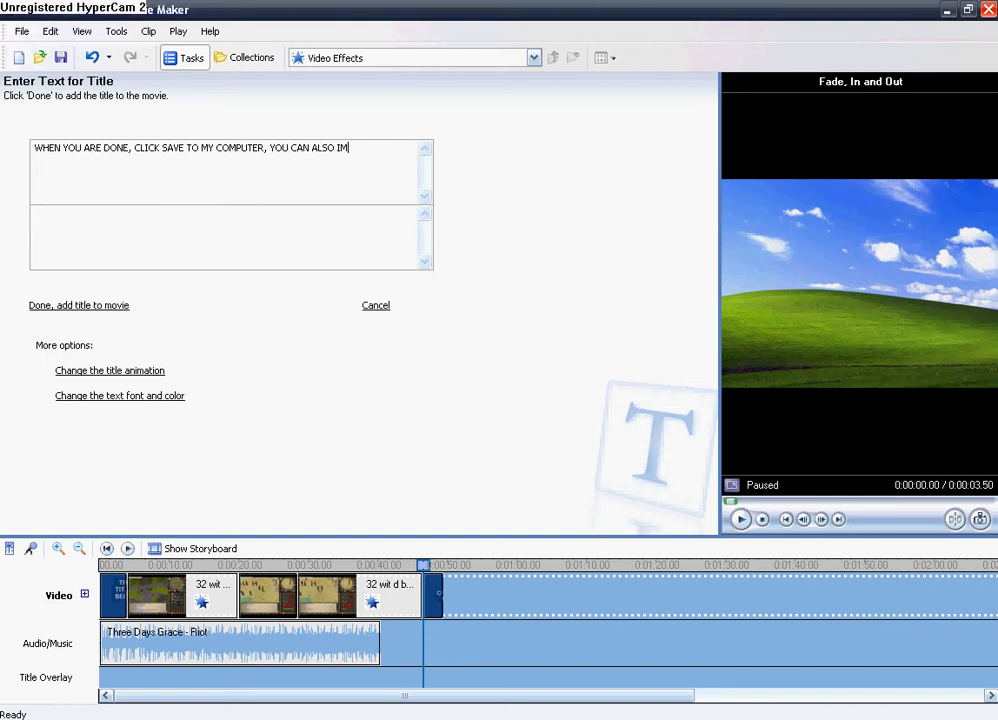
{"action": "type", "text": "PORT"}
{"action": "key", "text": "BackSpace"}
{"action": "type", "text": "RT OTHER CLIPS"}
{"action": "left_click", "coordinate": [108, 305]}
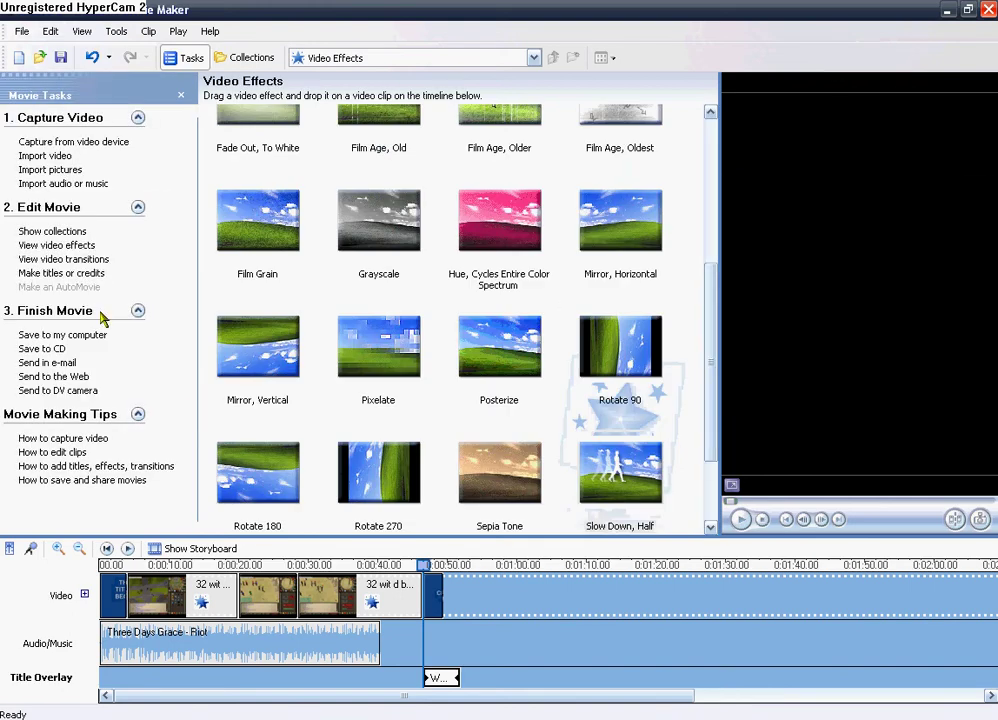
Step: Move the new title overlay over the last game video segment, starting at about 0:00:31, and preview it
{"action": "left_click_drag", "start_coordinate": [439, 679], "coordinate": [334, 686]}
{"action": "key", "text": "space"}
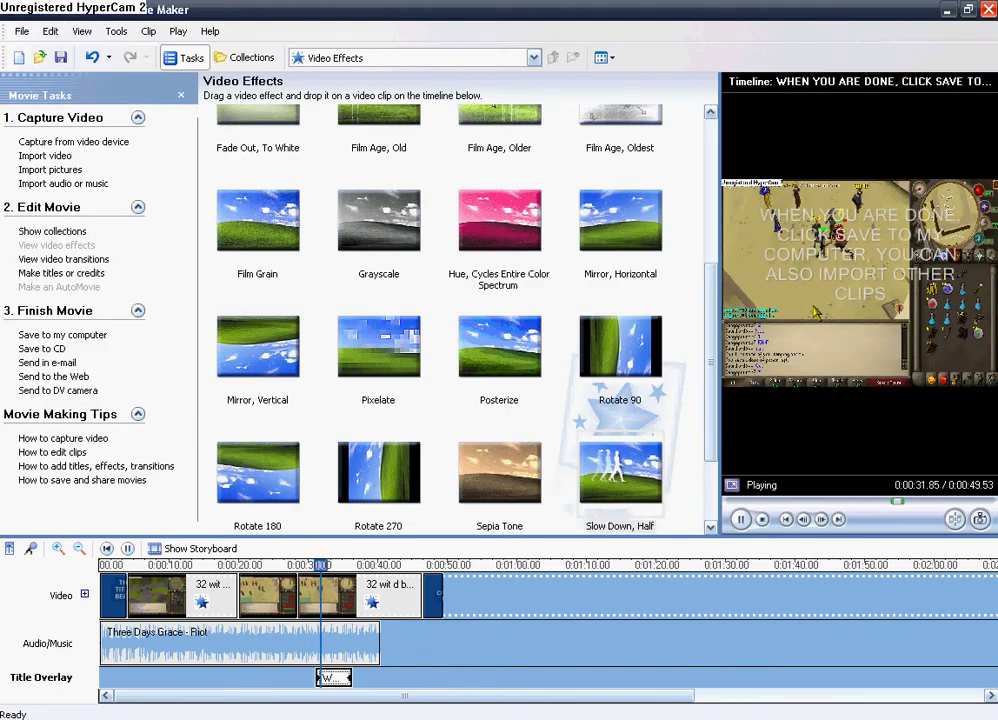
{"action": "left_click", "coordinate": [741, 519]}
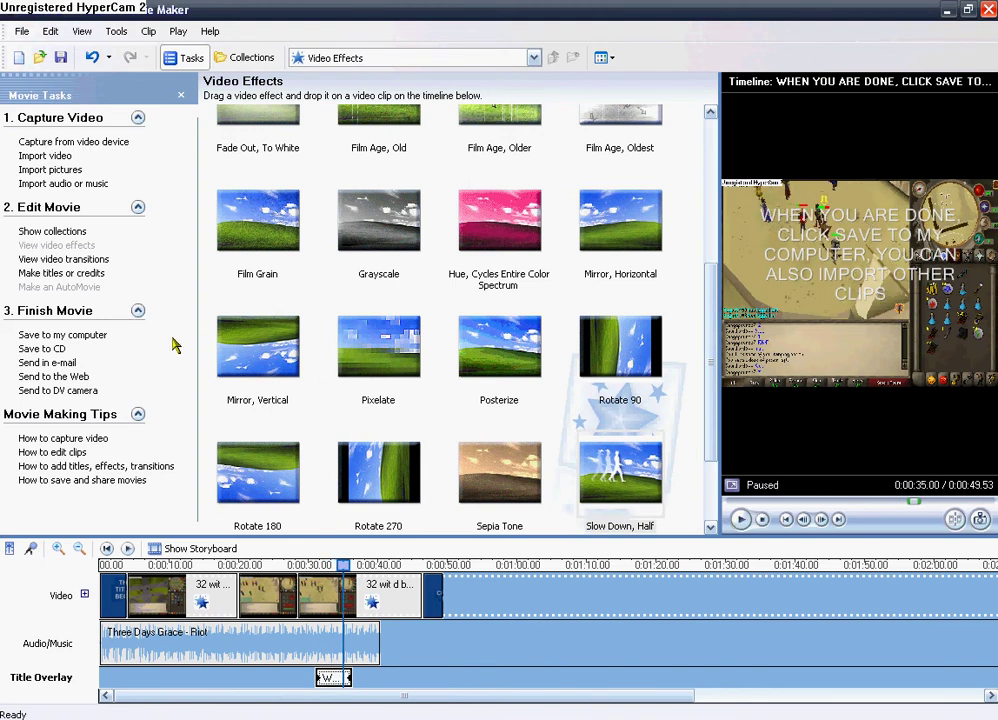
Step: Save the movie to the computer in My Videos as "CHOOSE WHAT IT WILL BE CALLED" with the best quality for playback setting
{"action": "left_click", "coordinate": [76, 338]}
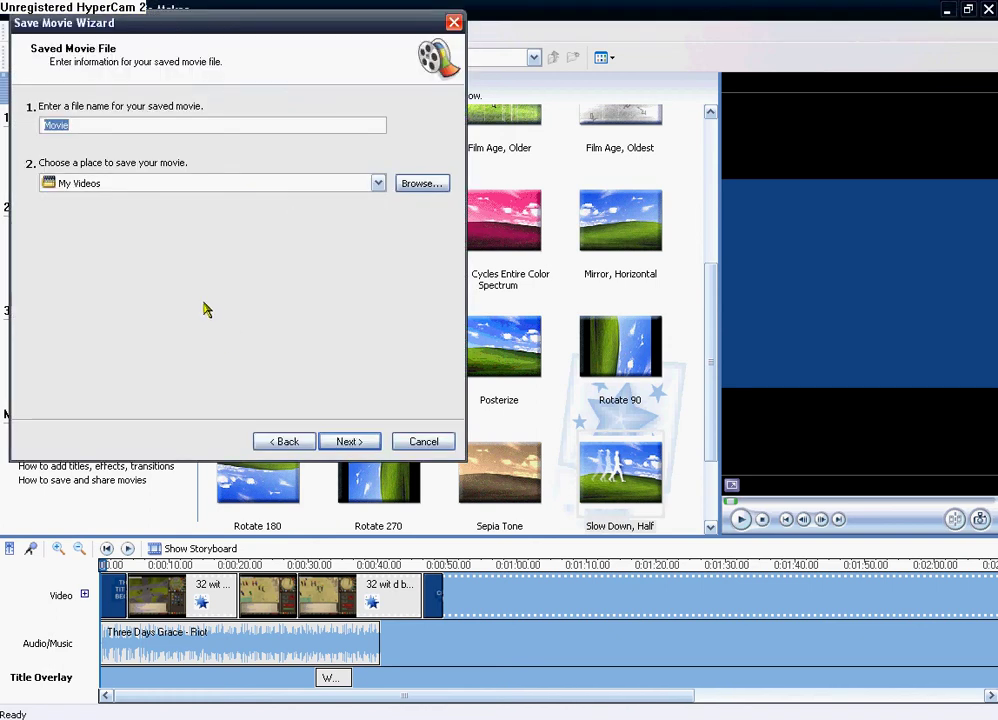
{"action": "type", "text": "ch"}
{"action": "type", "text": "CHOOSW"}
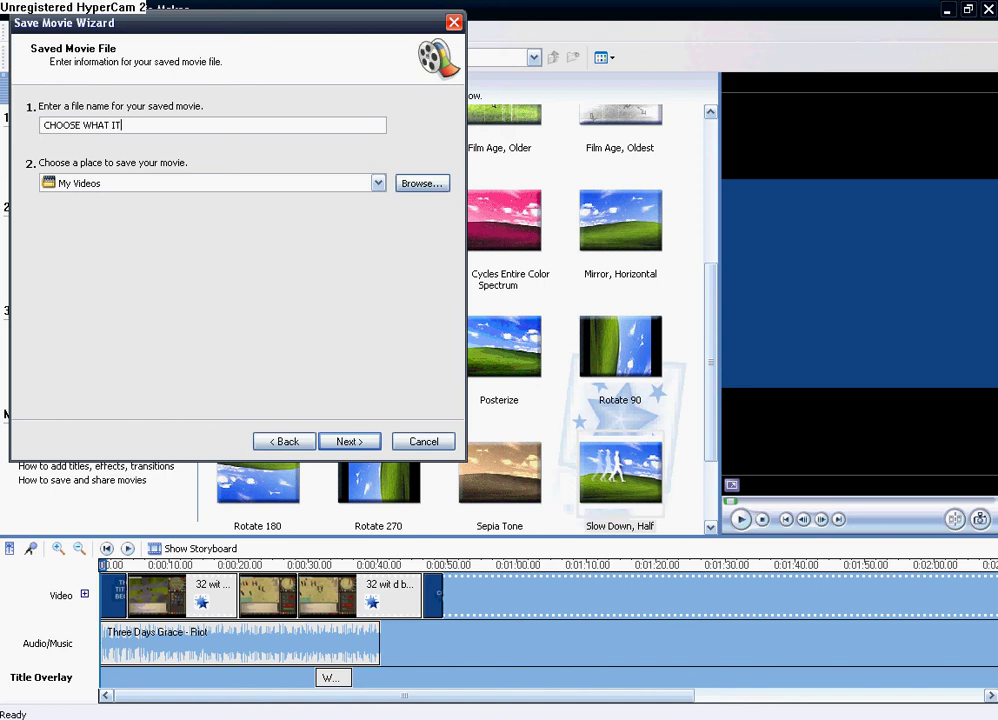
{"action": "type", "text": " WILL BE CALLED"}
{"action": "left_click", "coordinate": [341, 440]}
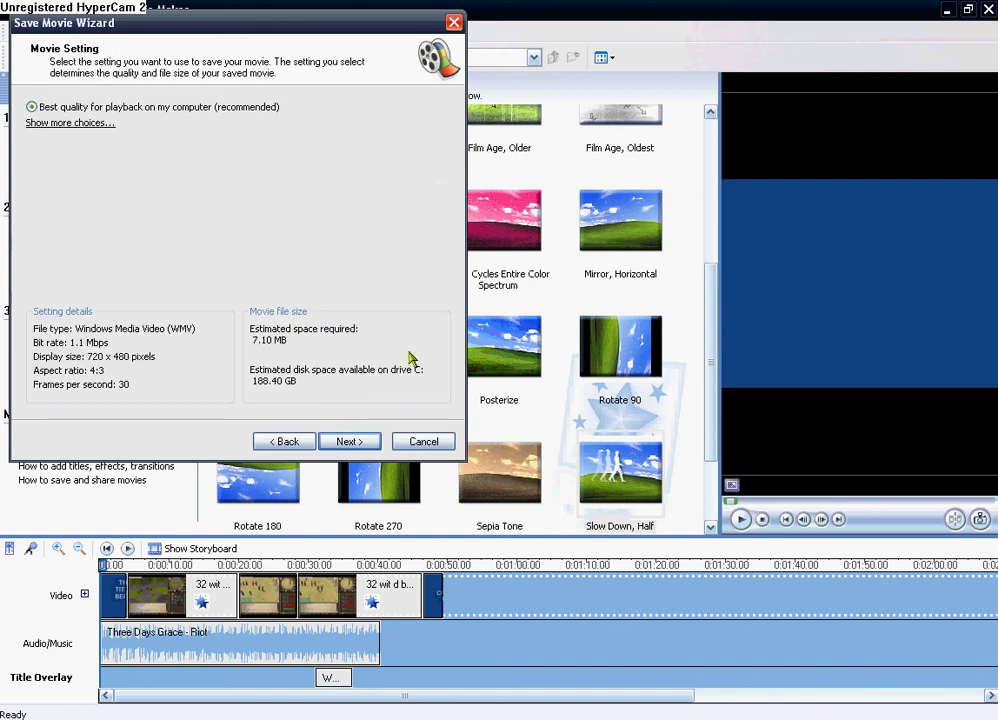
{"action": "left_click", "coordinate": [347, 443]}
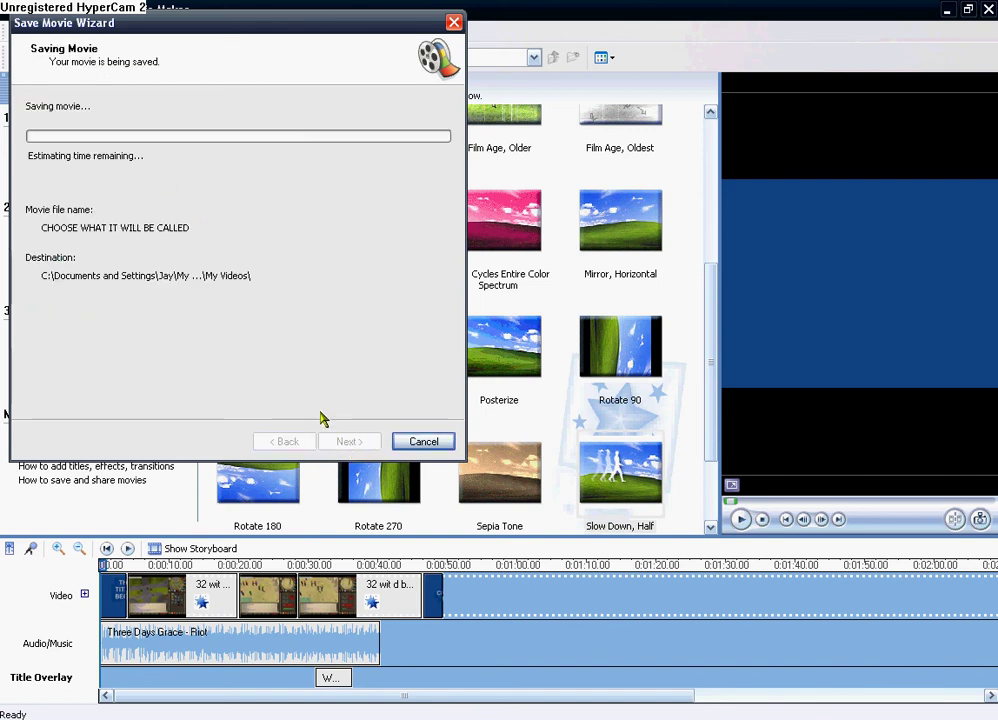